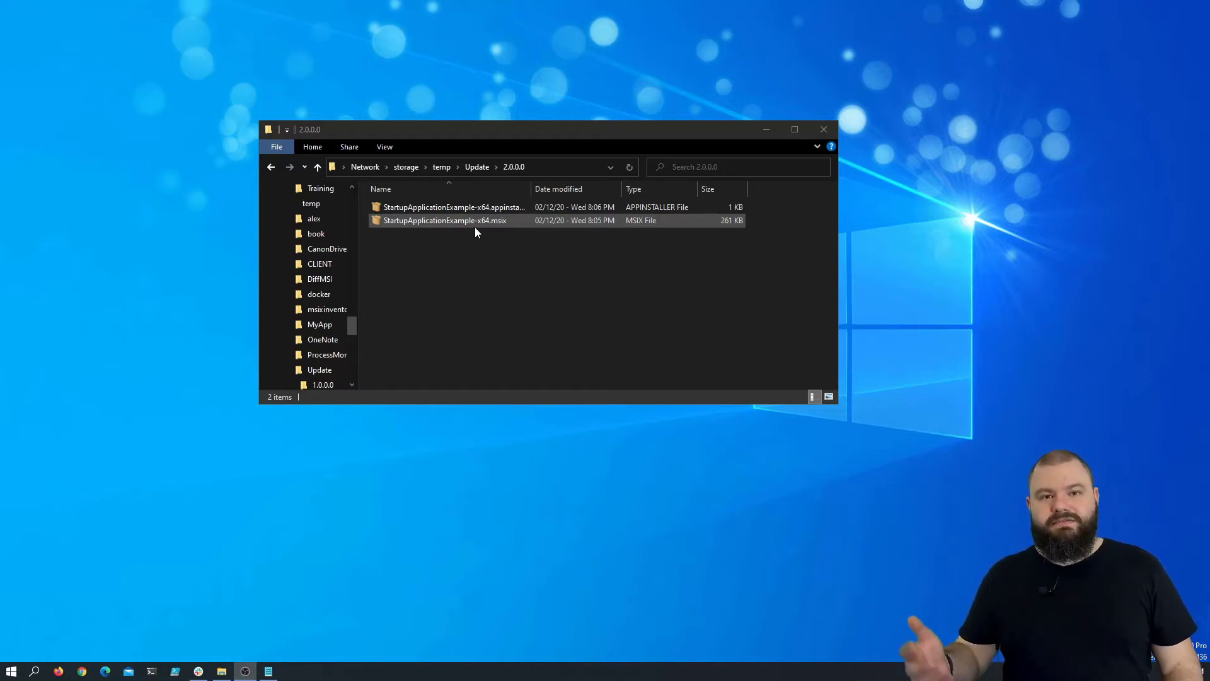
- Install Startup Application Example 2.0.0.0 from its .msix without launching it, then close App Installer
{"action": "left_click", "coordinate": [505, 206]}
{"action": "double_click", "coordinate": [476, 222]}
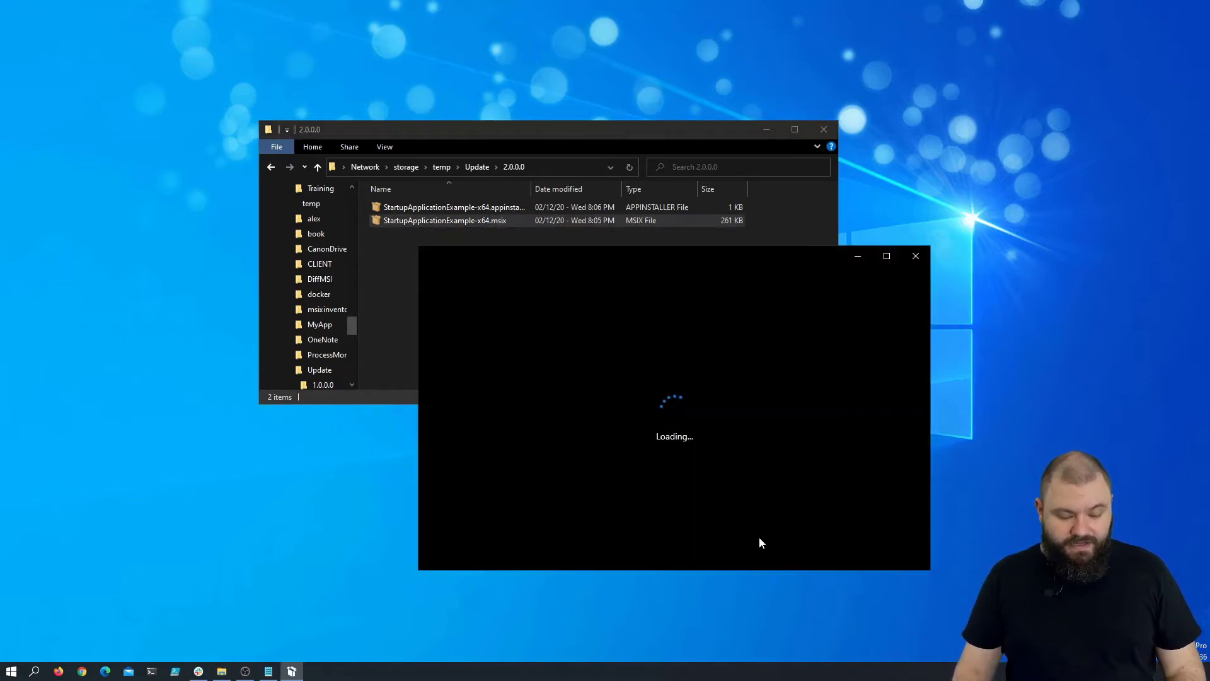
{"action": "left_click", "coordinate": [500, 490]}
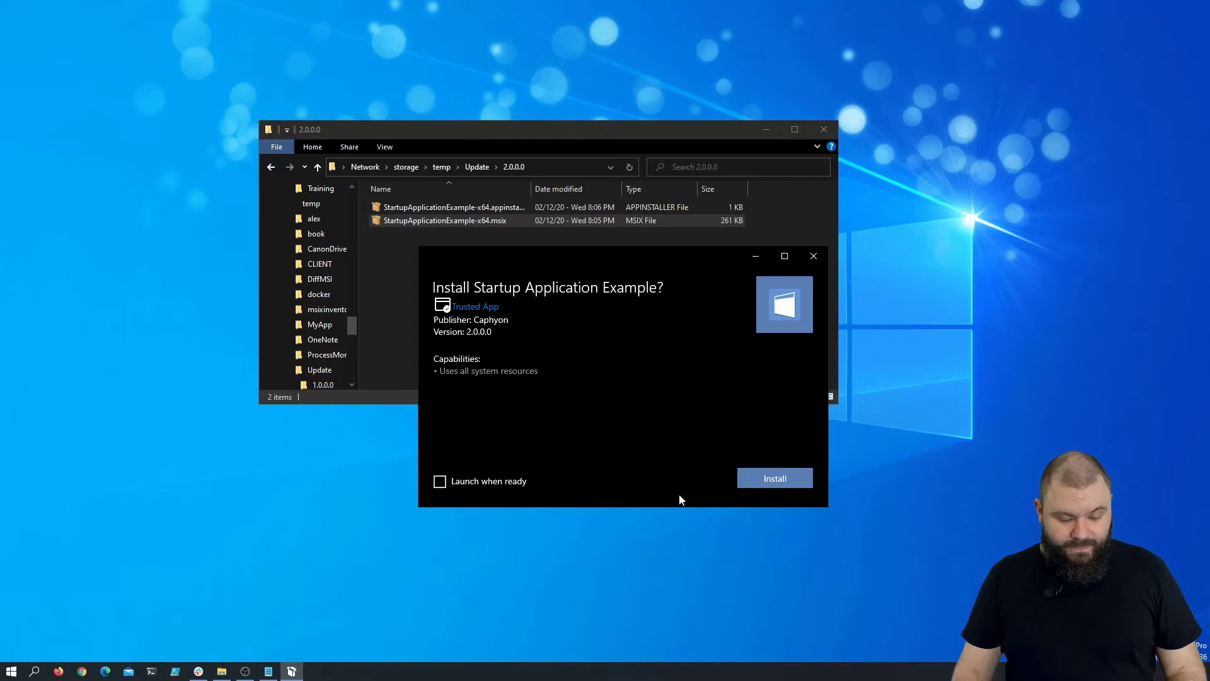
{"action": "left_click", "coordinate": [781, 484]}
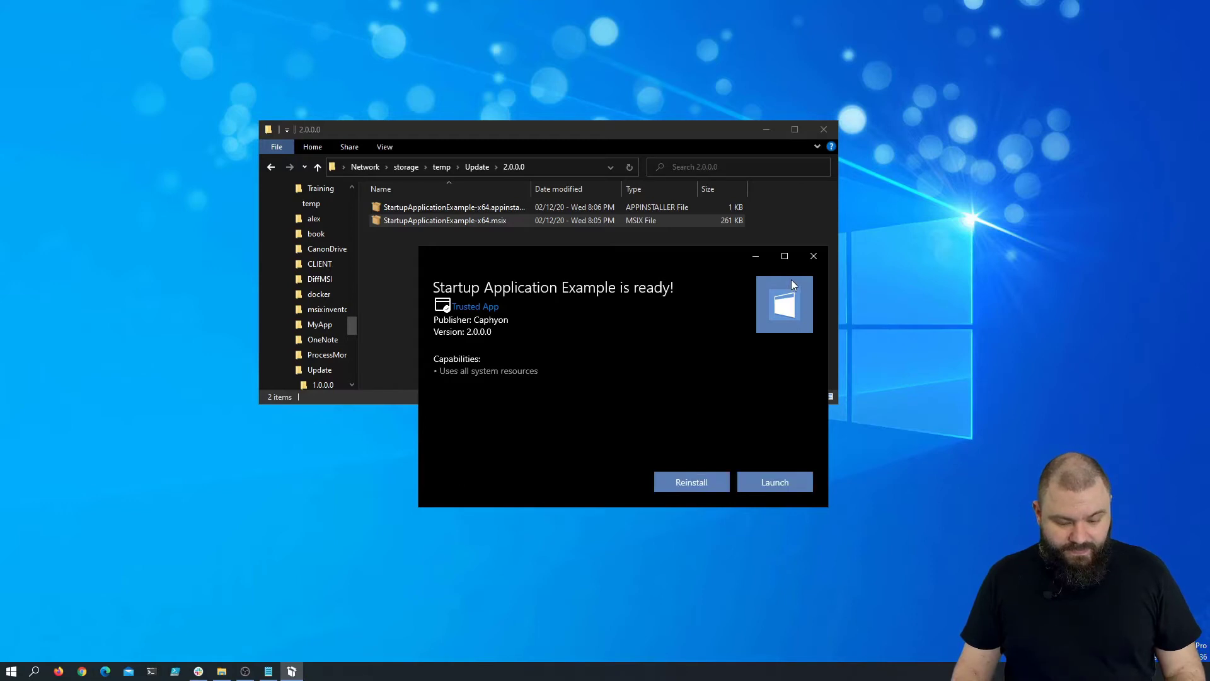
{"action": "left_click", "coordinate": [814, 256]}
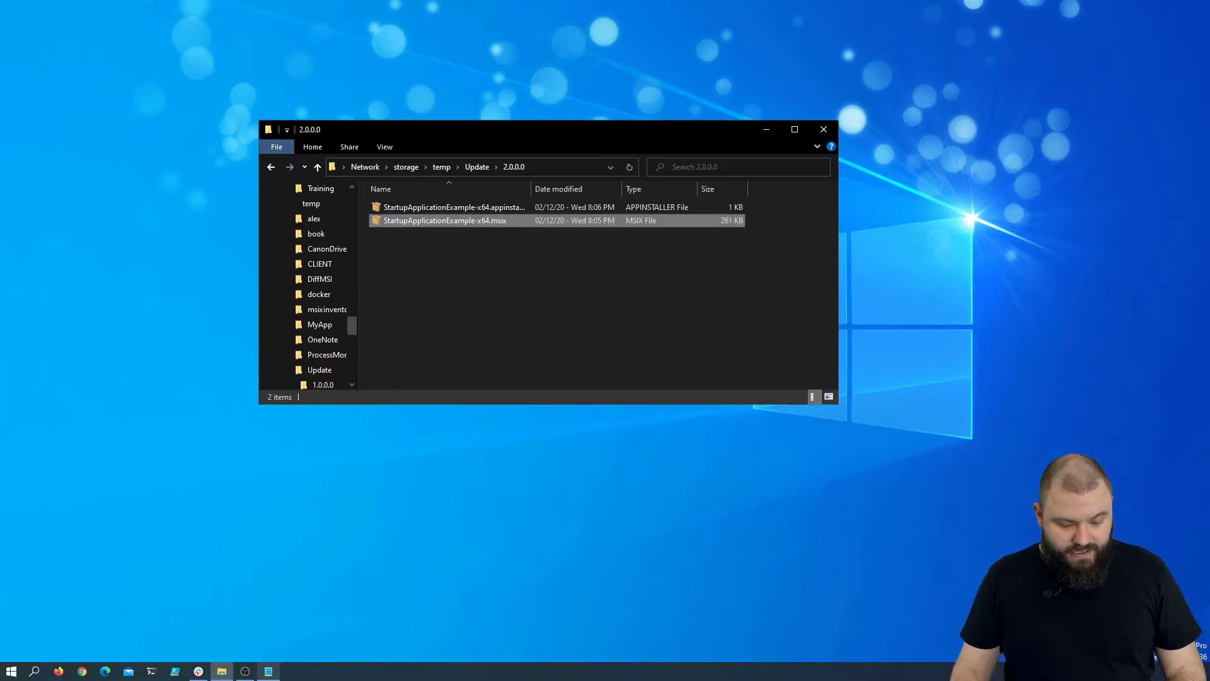
- Highlight the Uri path and the ForceUpdateFromAnyVersion true line in the appinstaller file, then close Notepad
{"action": "left_click", "coordinate": [269, 671]}
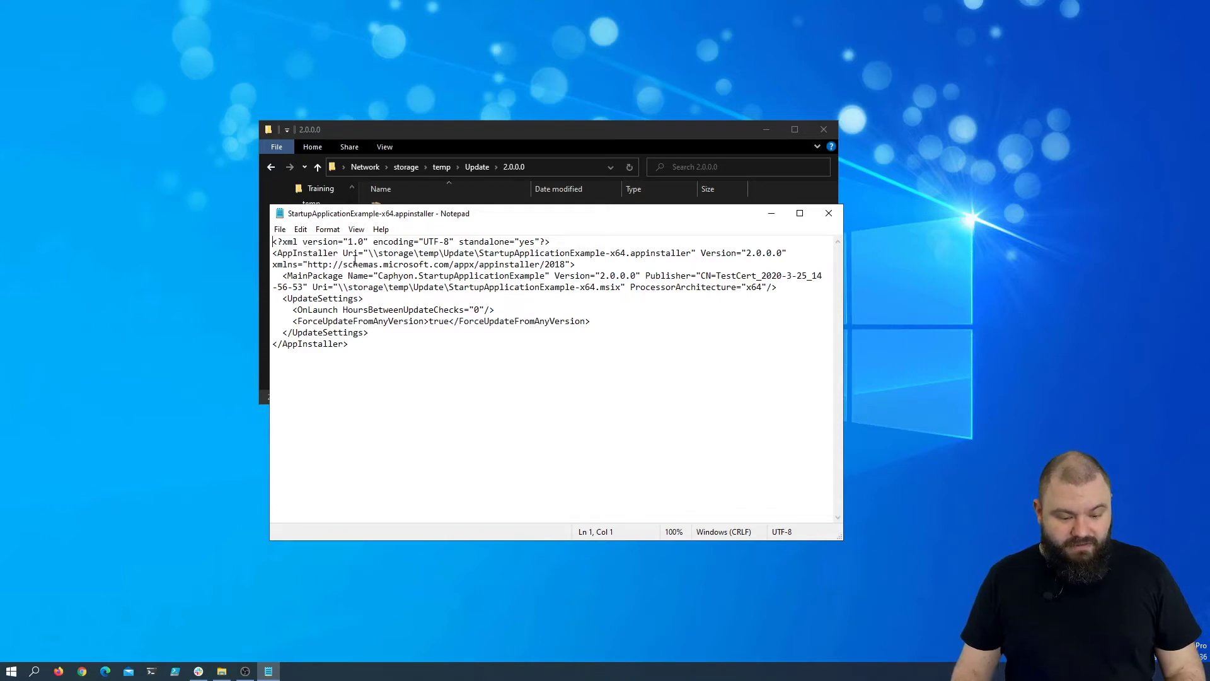
{"action": "left_click_drag", "start_coordinate": [369, 253], "coordinate": [560, 251]}
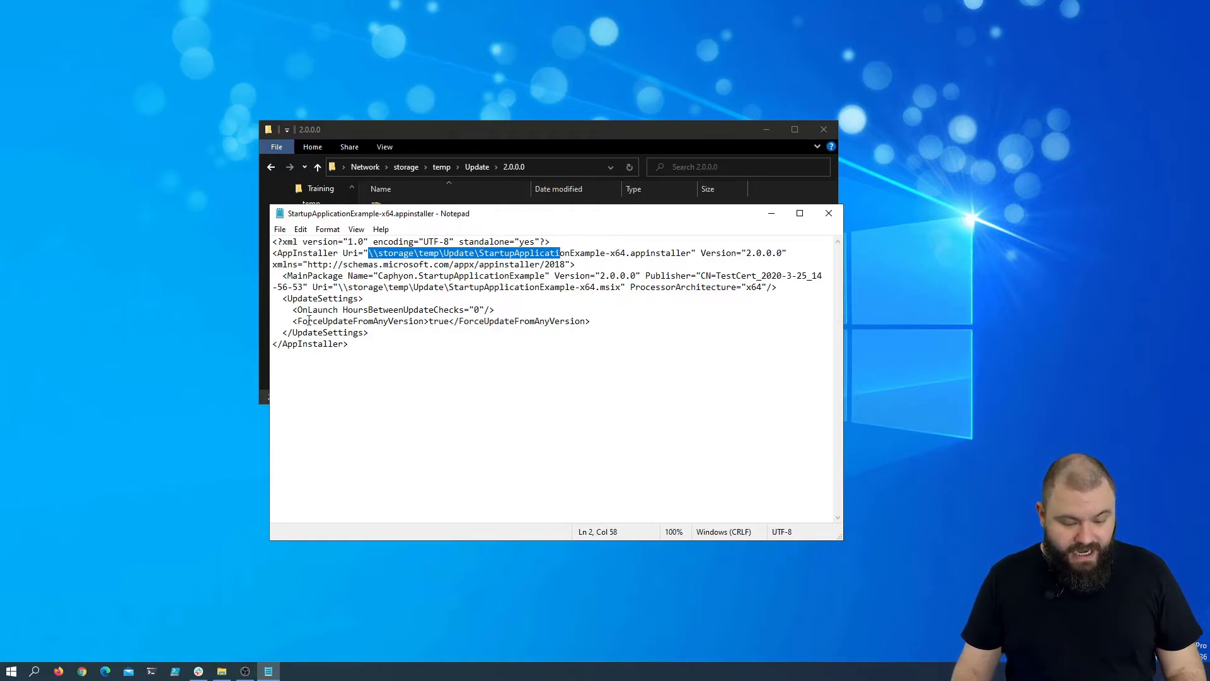
{"action": "left_click_drag", "start_coordinate": [309, 321], "coordinate": [466, 319]}
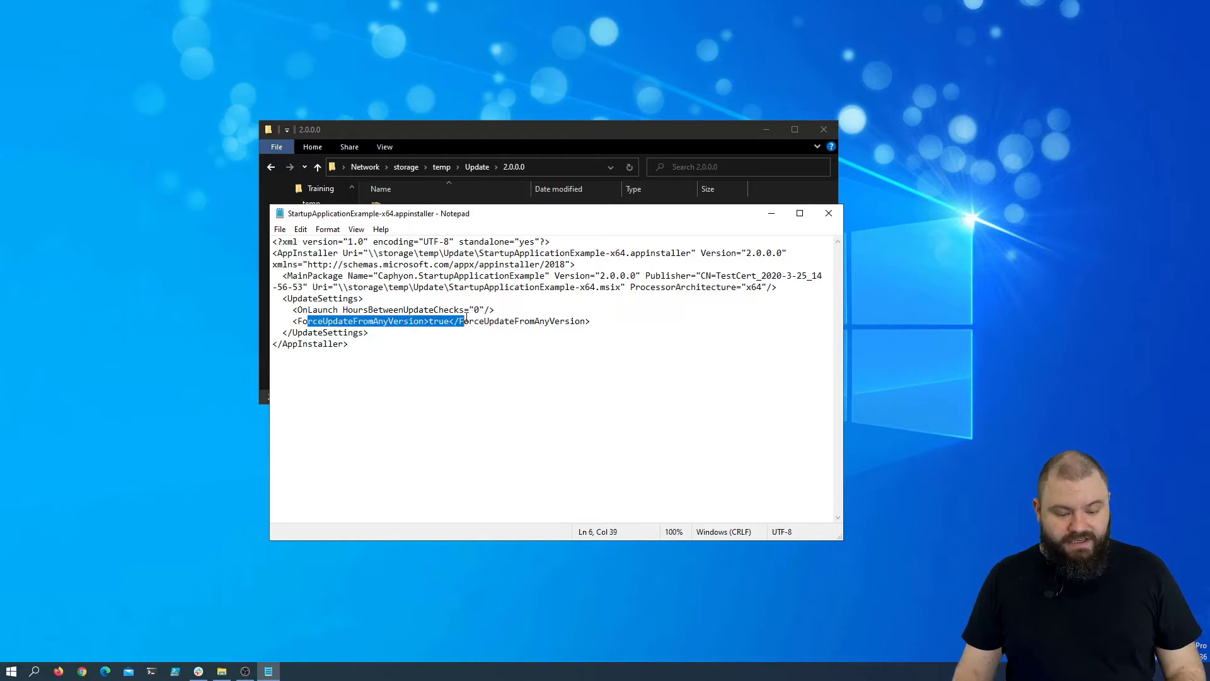
{"action": "left_click", "coordinate": [525, 322]}
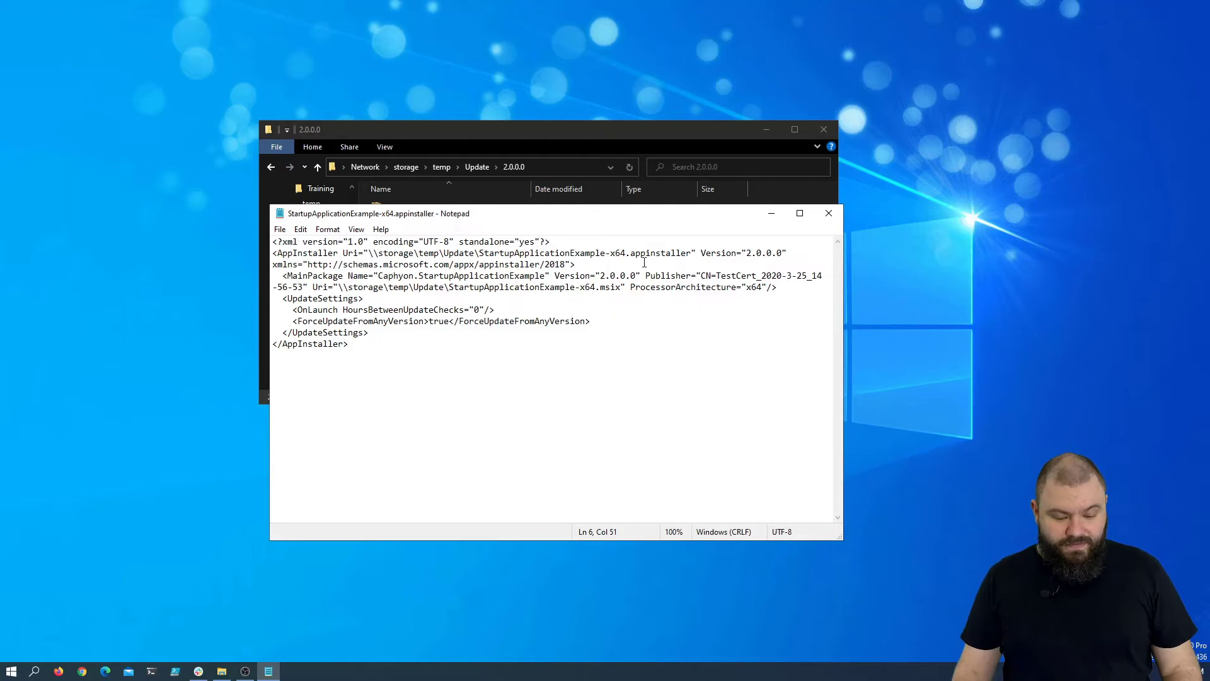
{"action": "left_click", "coordinate": [827, 214]}
- Paste the 1.0.0.0 appinstaller and msix files from the 1.0.0.0 folder into the Update folder
{"action": "left_click", "coordinate": [474, 168]}
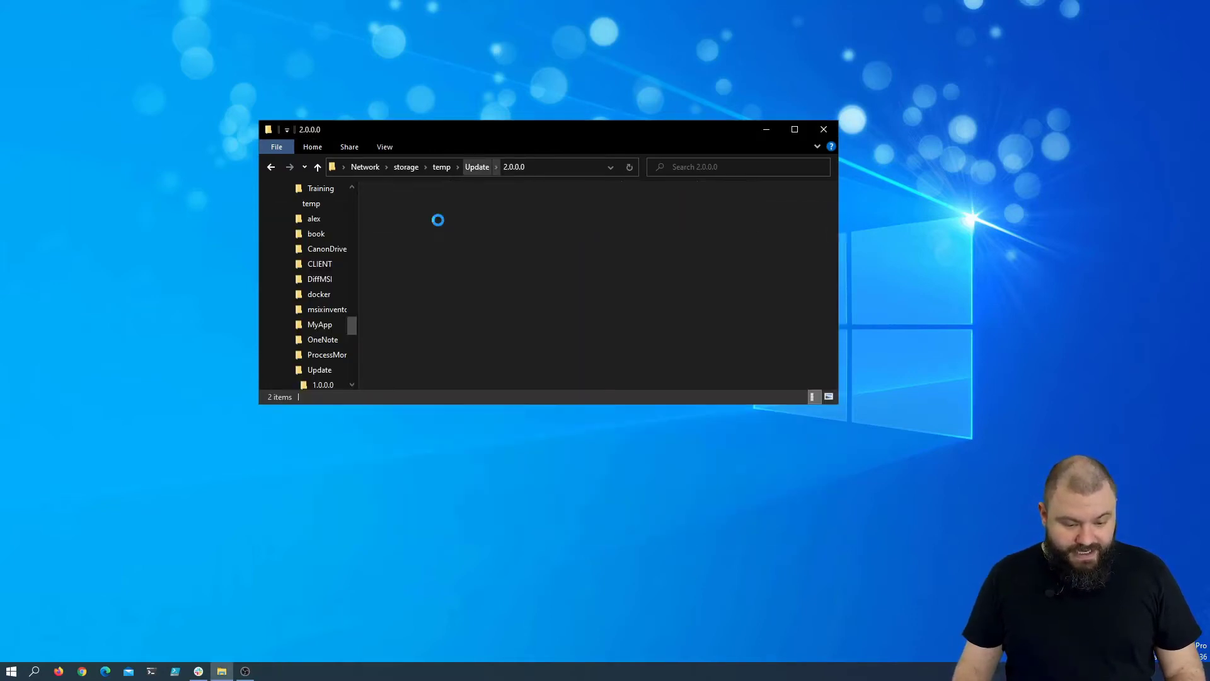
{"action": "left_click", "coordinate": [425, 207]}
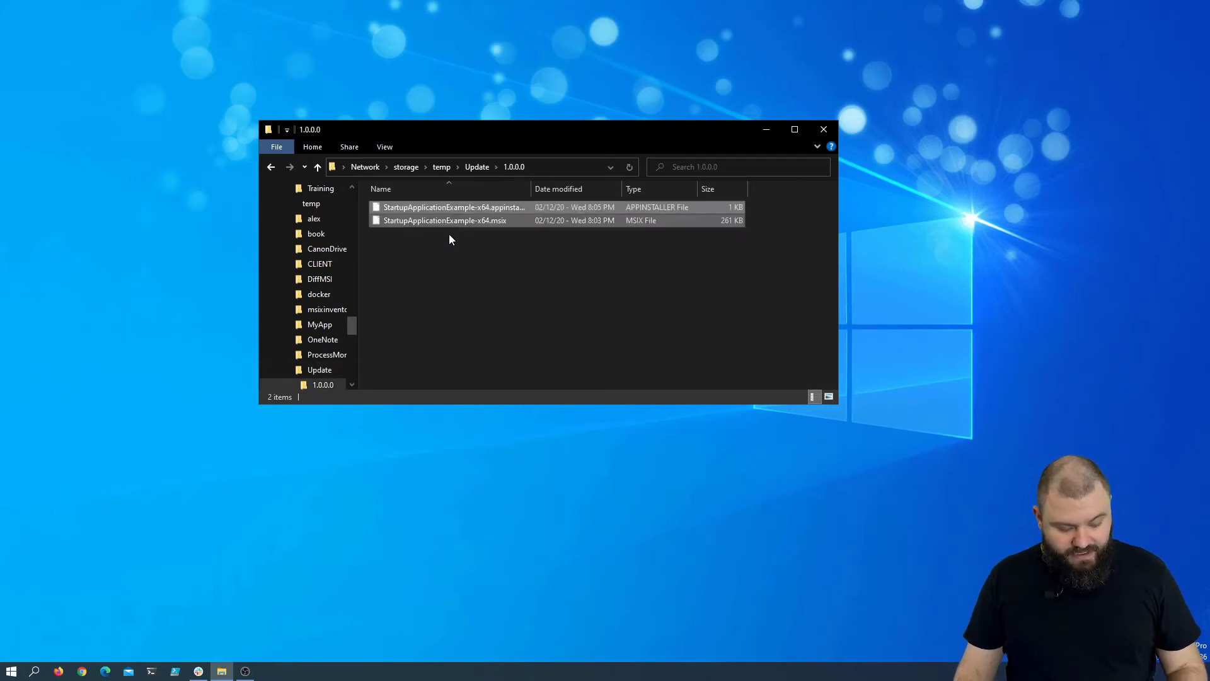
{"action": "left_click", "coordinate": [481, 167]}
{"action": "left_click", "coordinate": [456, 281]}
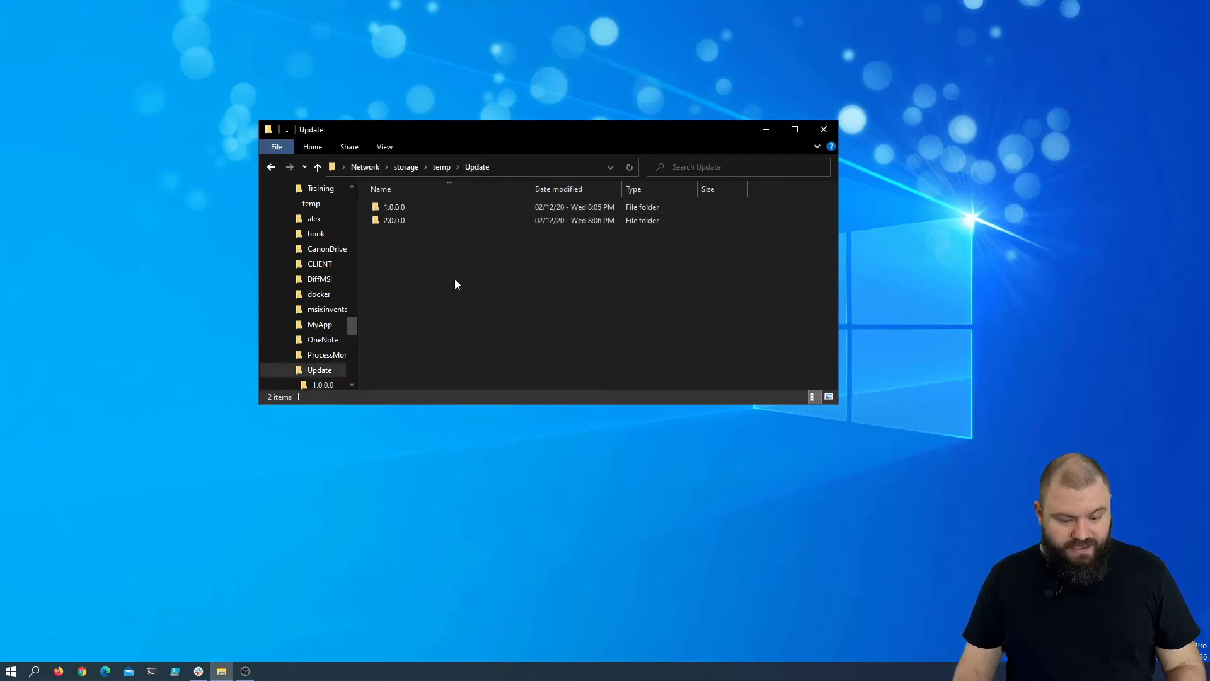
{"action": "key", "text": "ctrl+v"}
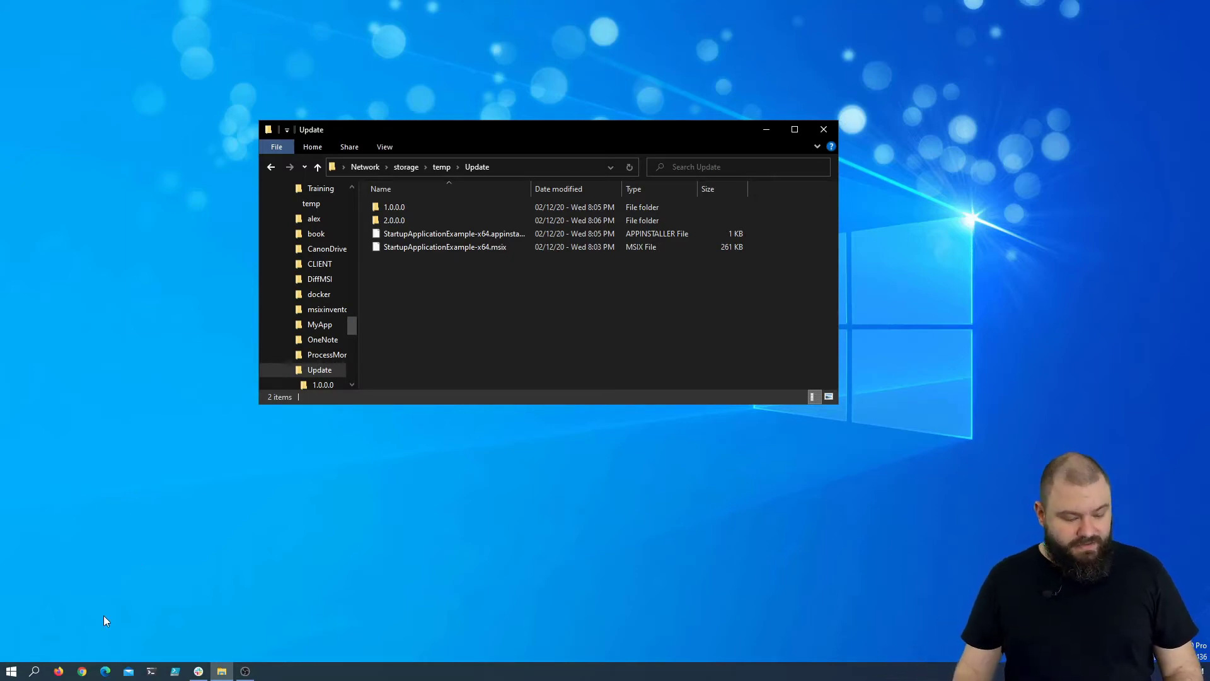
{"action": "left_click", "coordinate": [12, 671]}
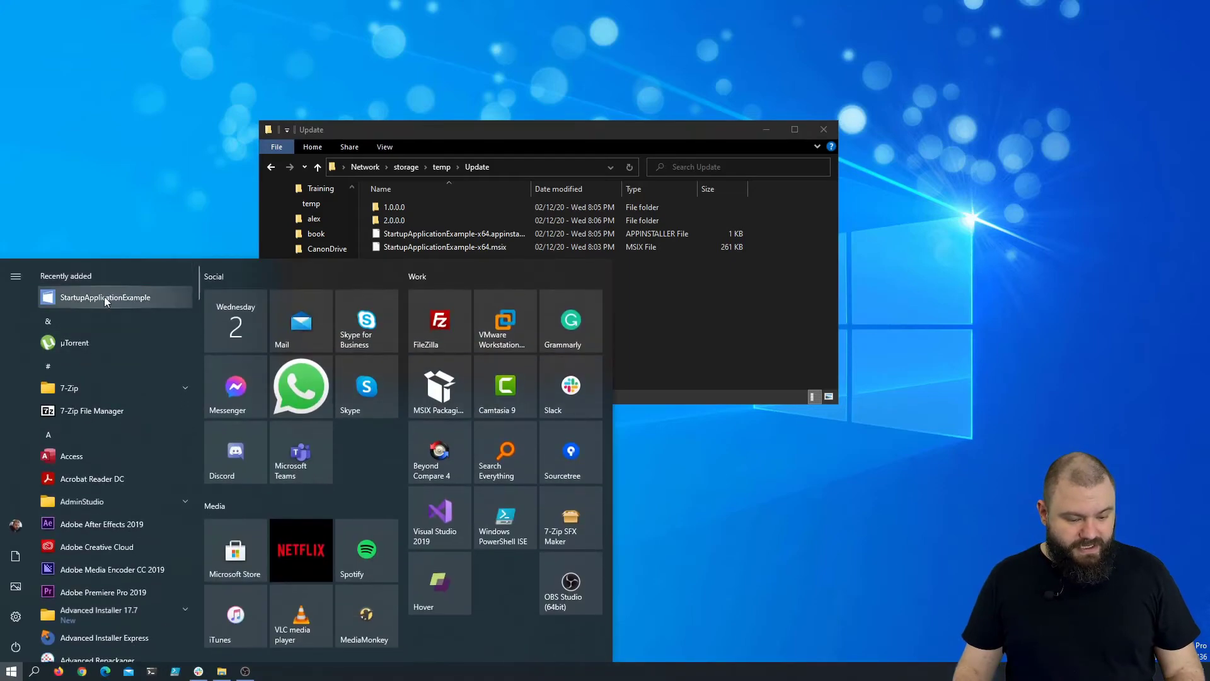
{"action": "left_click", "coordinate": [97, 301]}
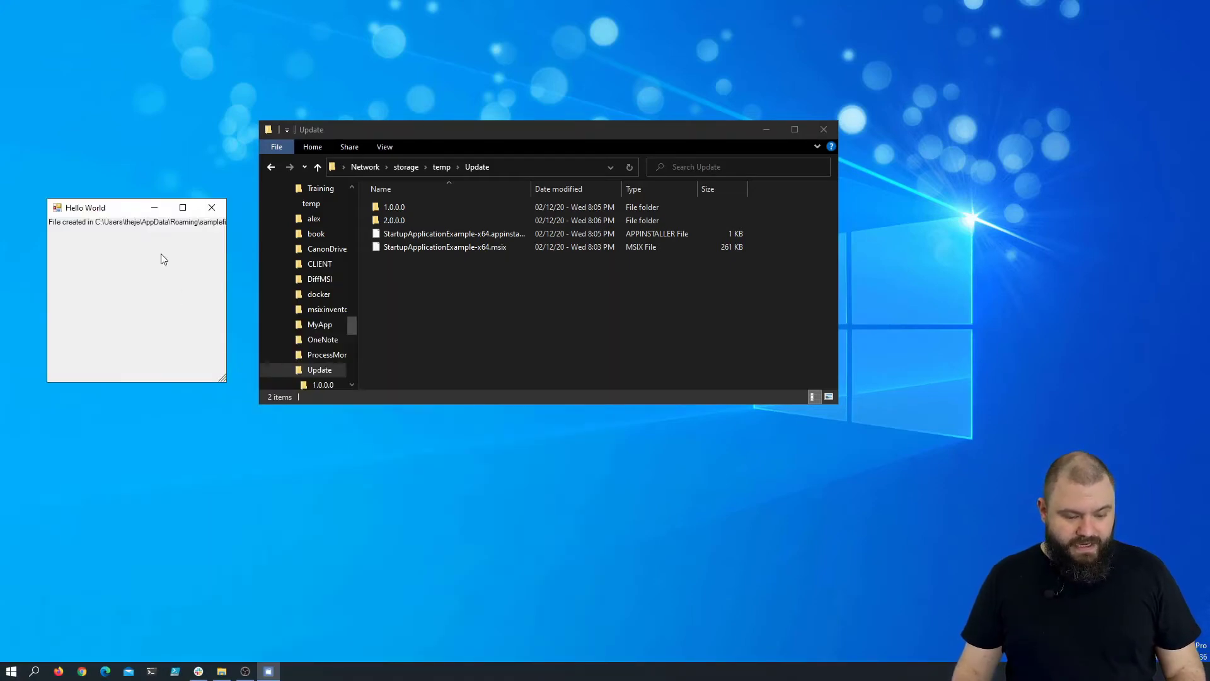
{"action": "left_click", "coordinate": [212, 208]}
{"action": "left_click", "coordinate": [11, 671]}
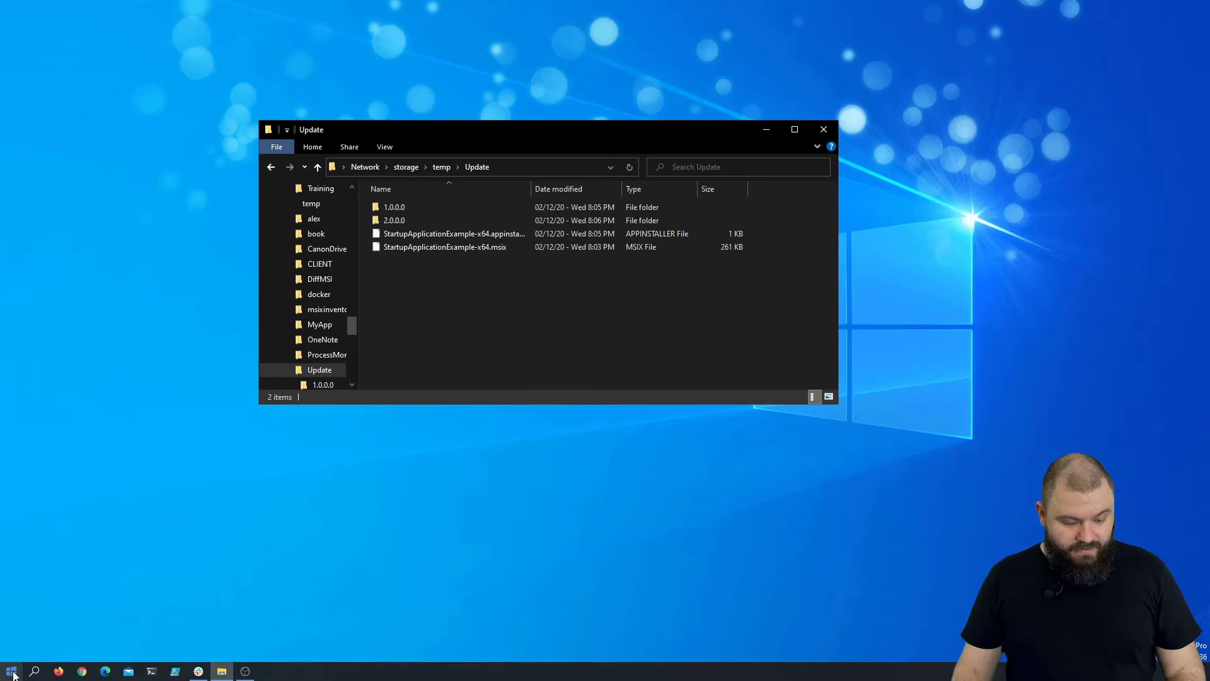
{"action": "left_click", "coordinate": [245, 530]}
{"action": "key", "text": "super"}
{"action": "type", "text": "add"}
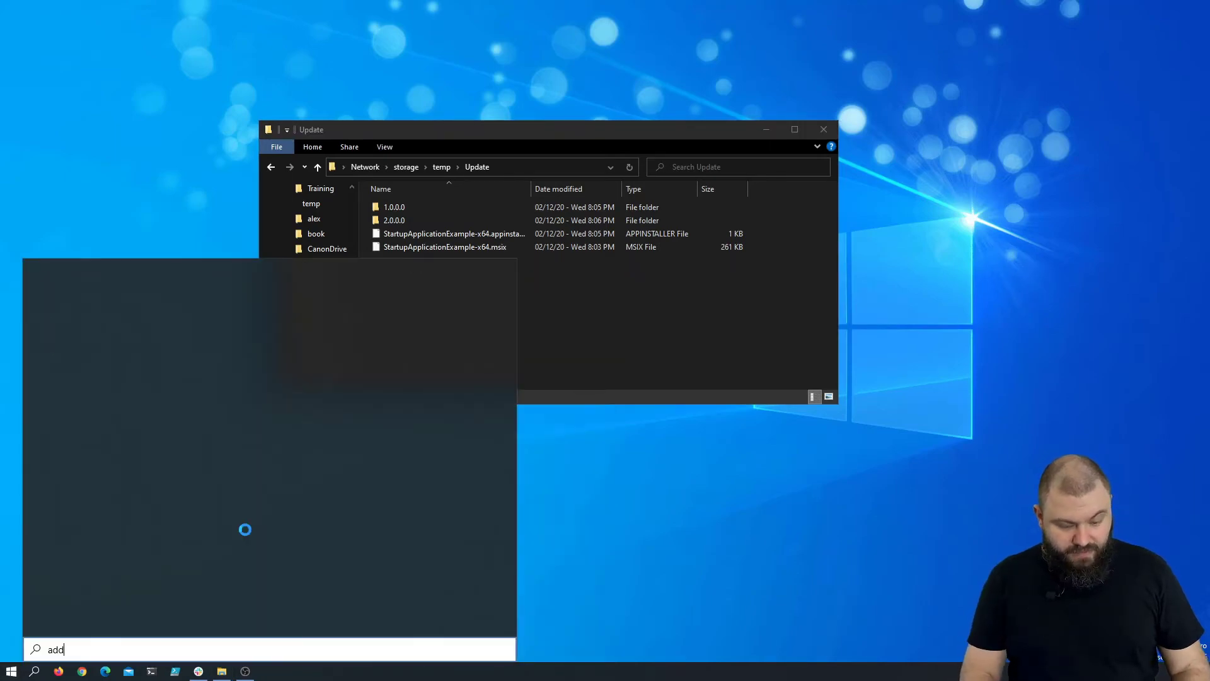
{"action": "key", "text": "Escape"}
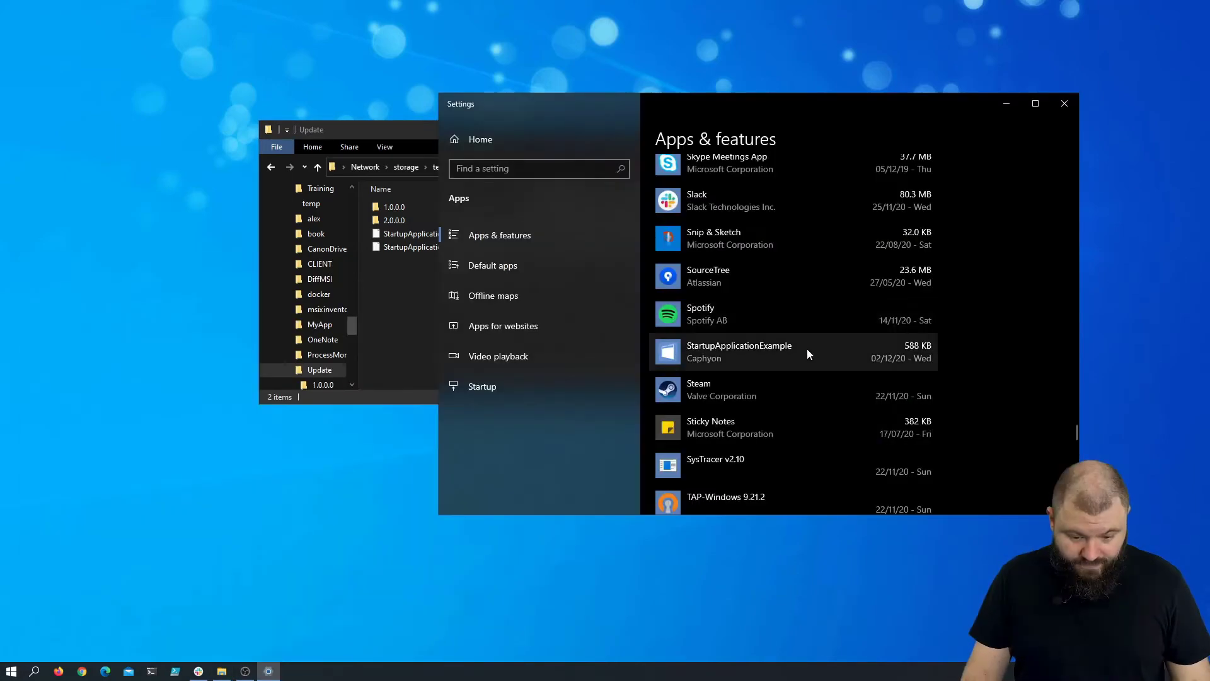
{"action": "left_click", "coordinate": [807, 349]}
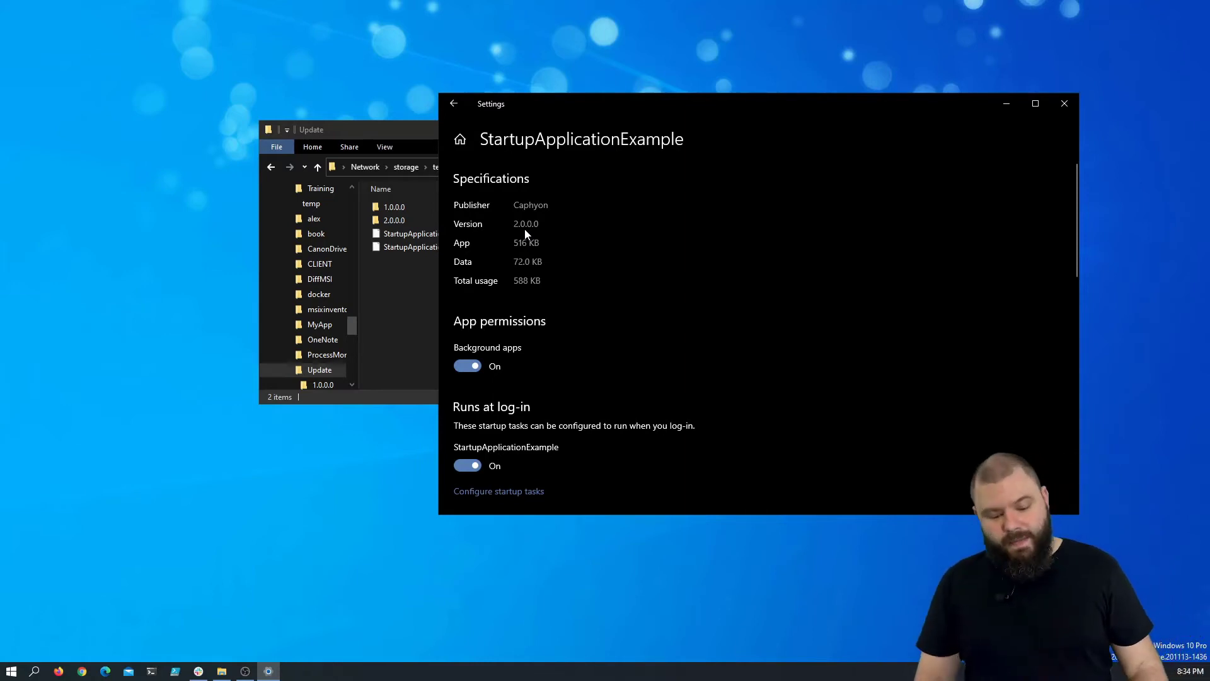
{"action": "left_click", "coordinate": [1063, 107]}
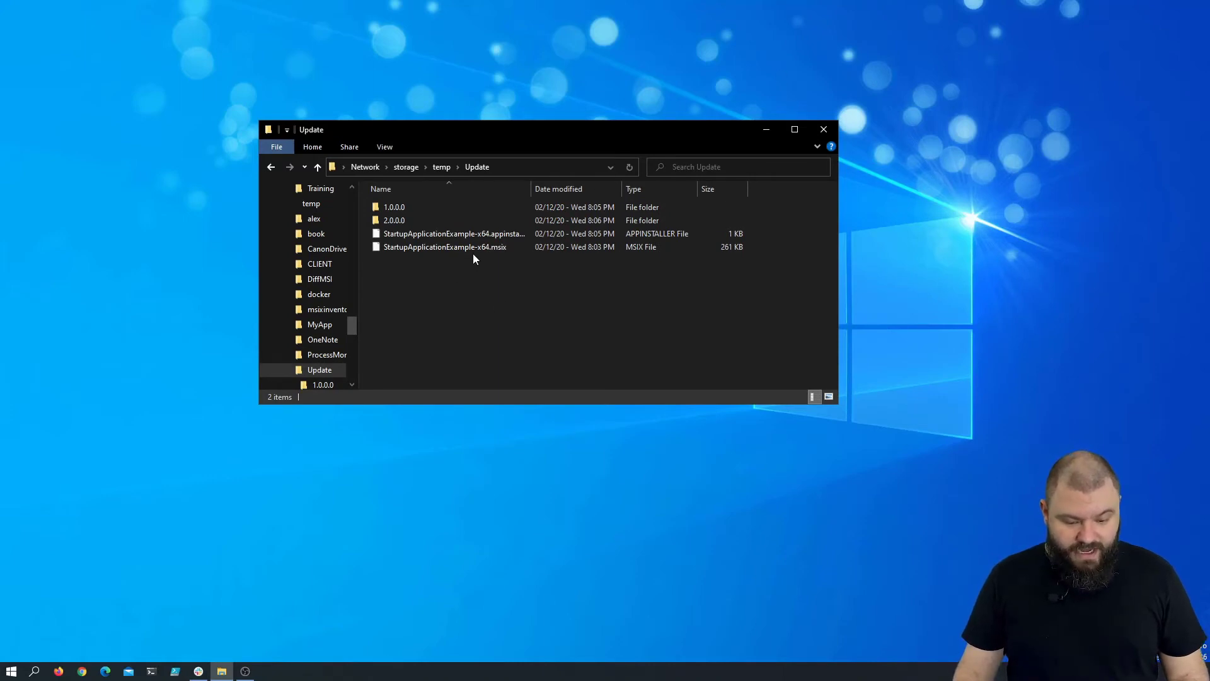
- Run the 1.0.0.0 appinstaller file and confirm the forced update back to version 1.0.0.0
{"action": "double_click", "coordinate": [495, 237]}
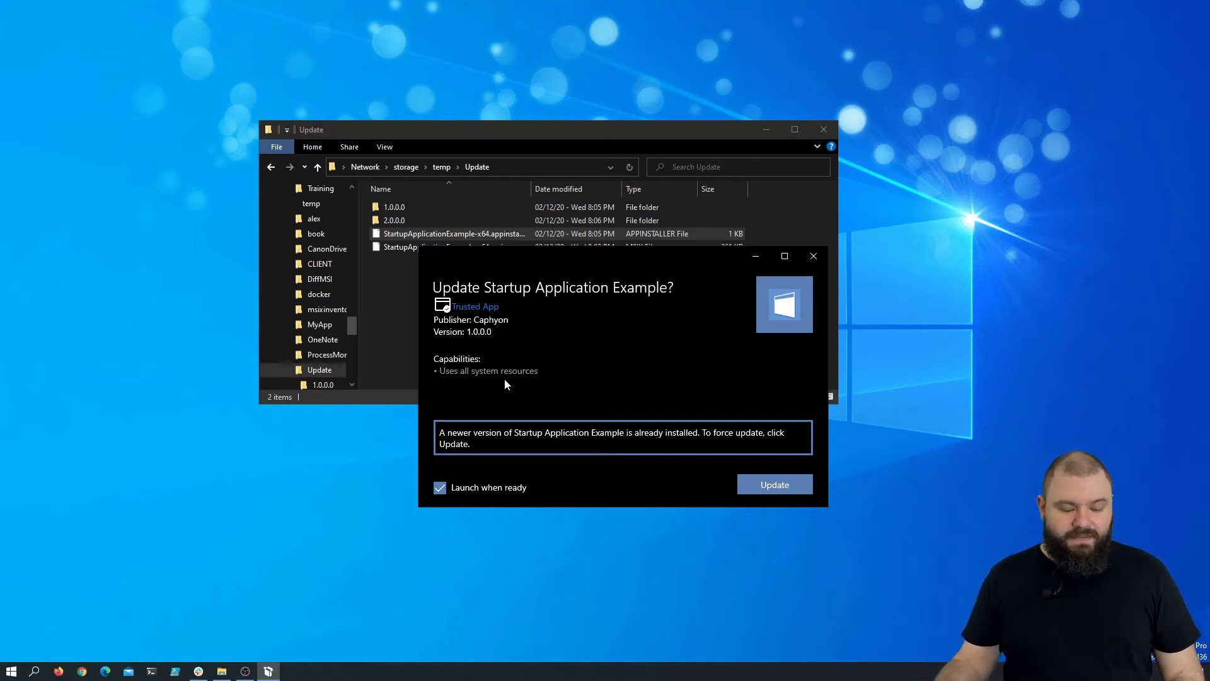
{"action": "left_click", "coordinate": [771, 485]}
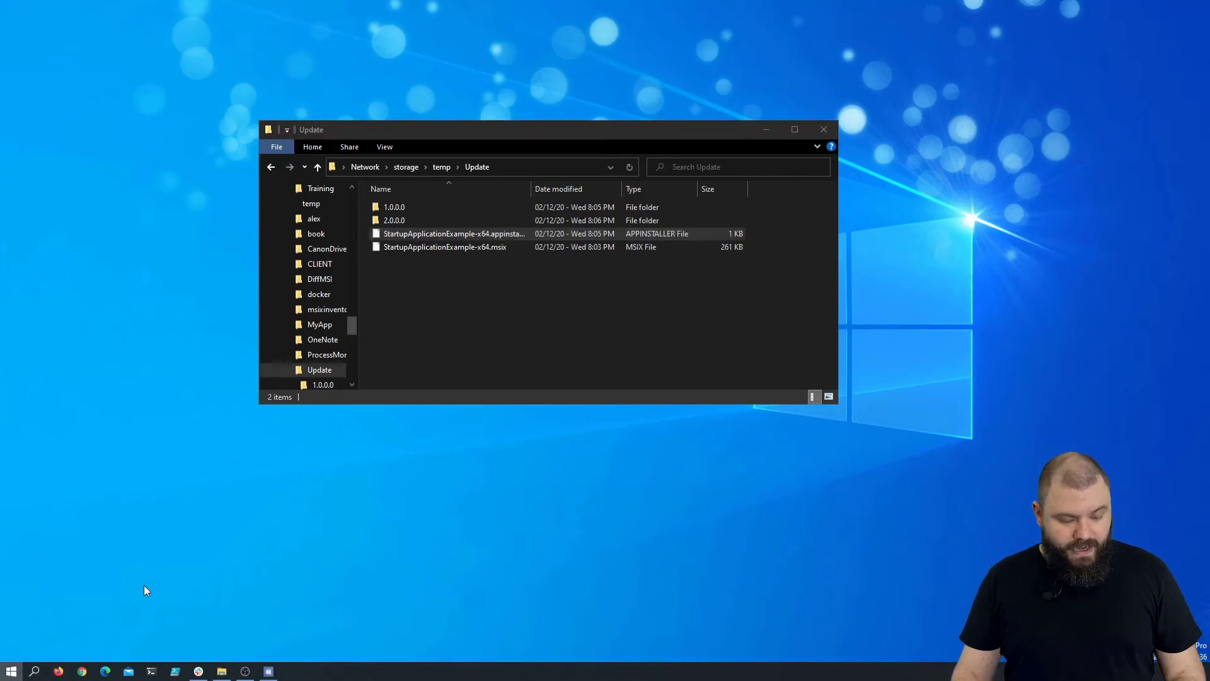
- Open Add or remove programs by searching 'add' from the Start menu
{"action": "key", "text": "super"}
{"action": "type", "text": "add"}
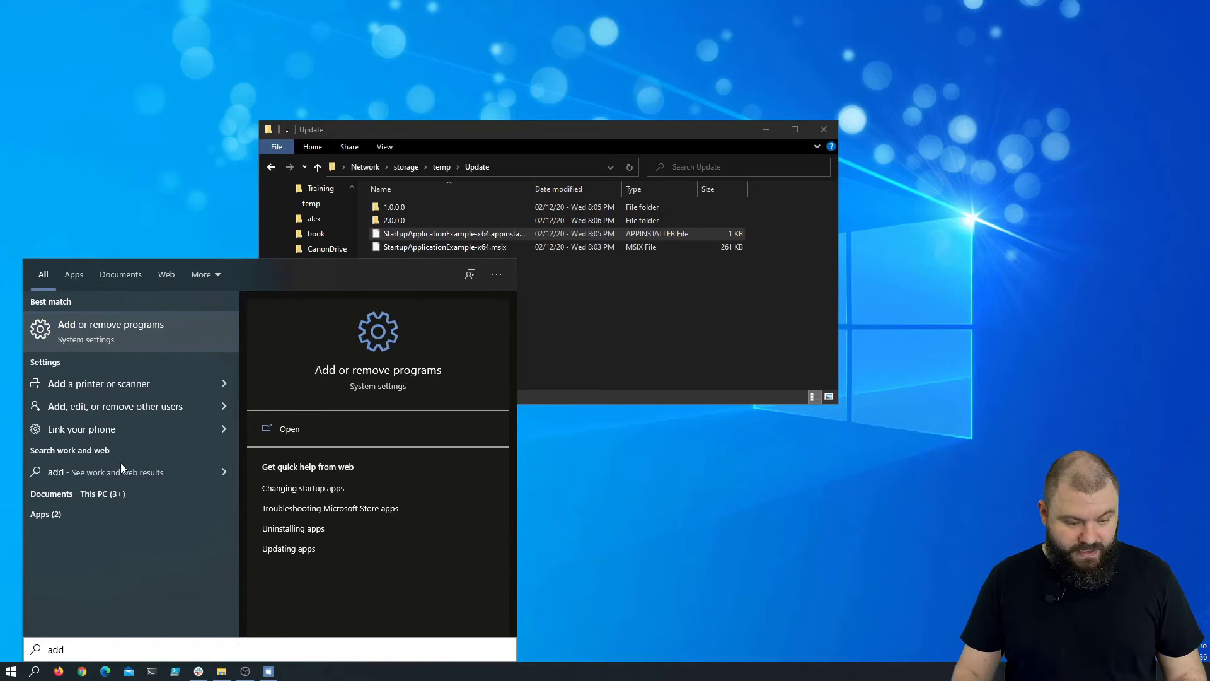
{"action": "key", "text": "Return"}
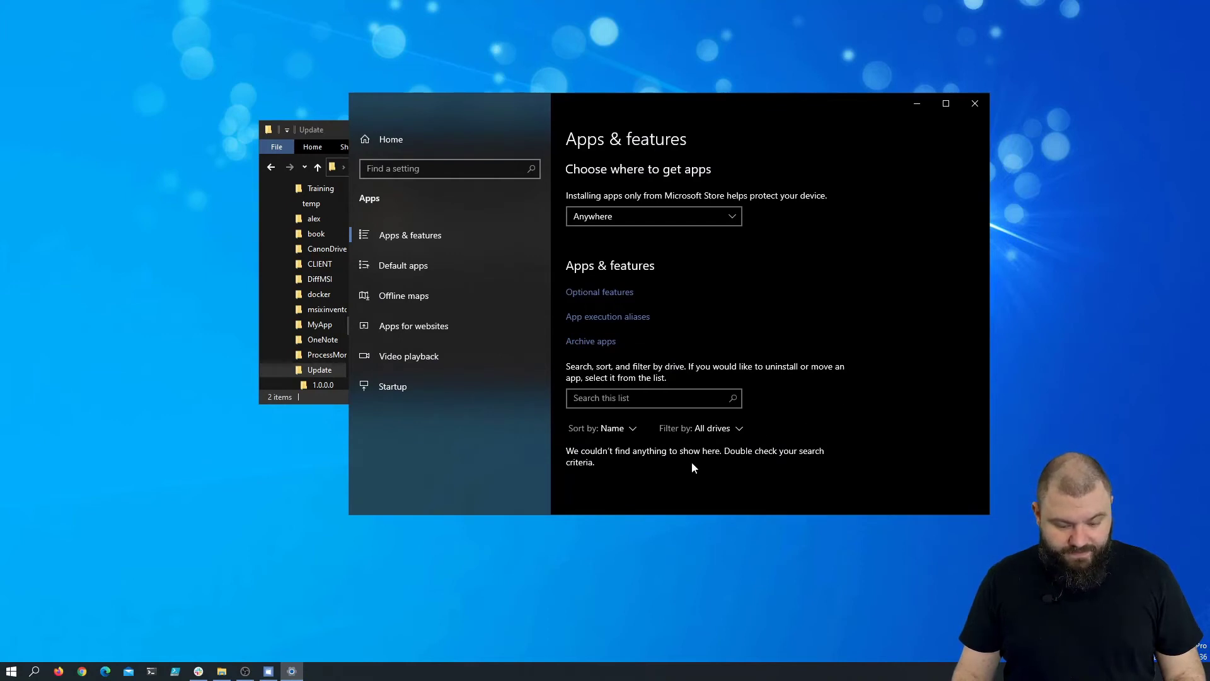
- Check that StartupApplicationExample's Advanced options show version 1.0.0.0, then close Settings
{"action": "scroll", "coordinate": [691, 461], "scroll_direction": "down", "scroll_amount": 15}
{"action": "left_click", "coordinate": [695, 357]}
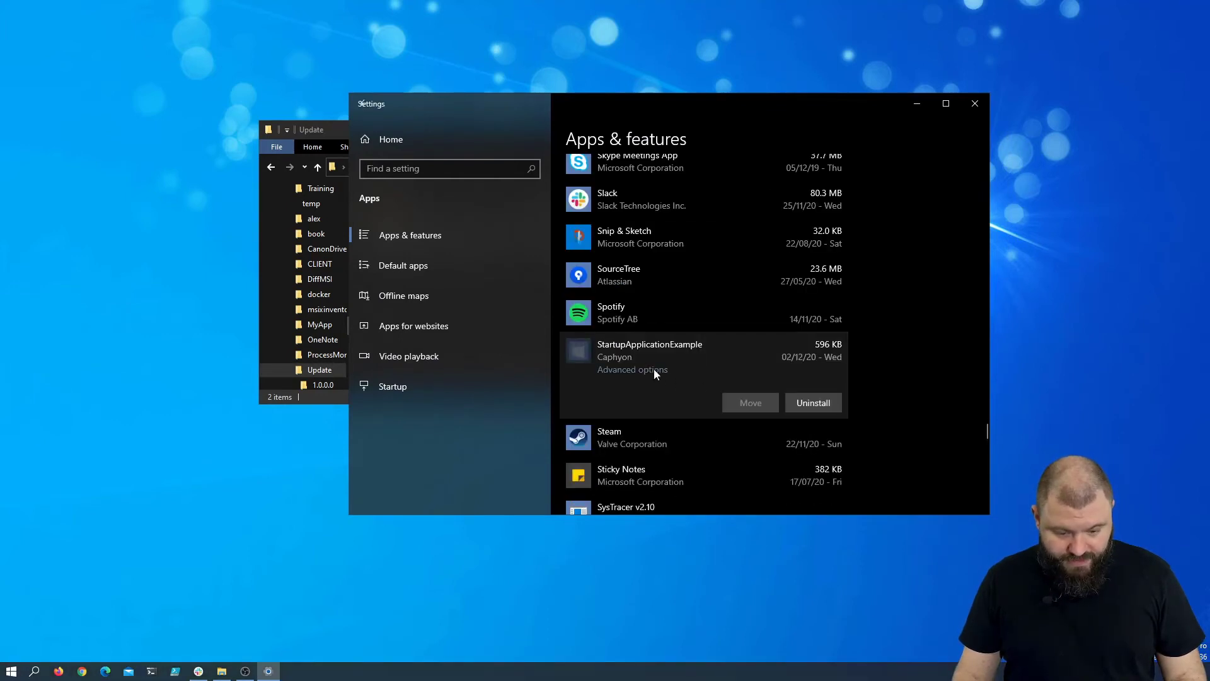
{"action": "key", "text": "Return"}
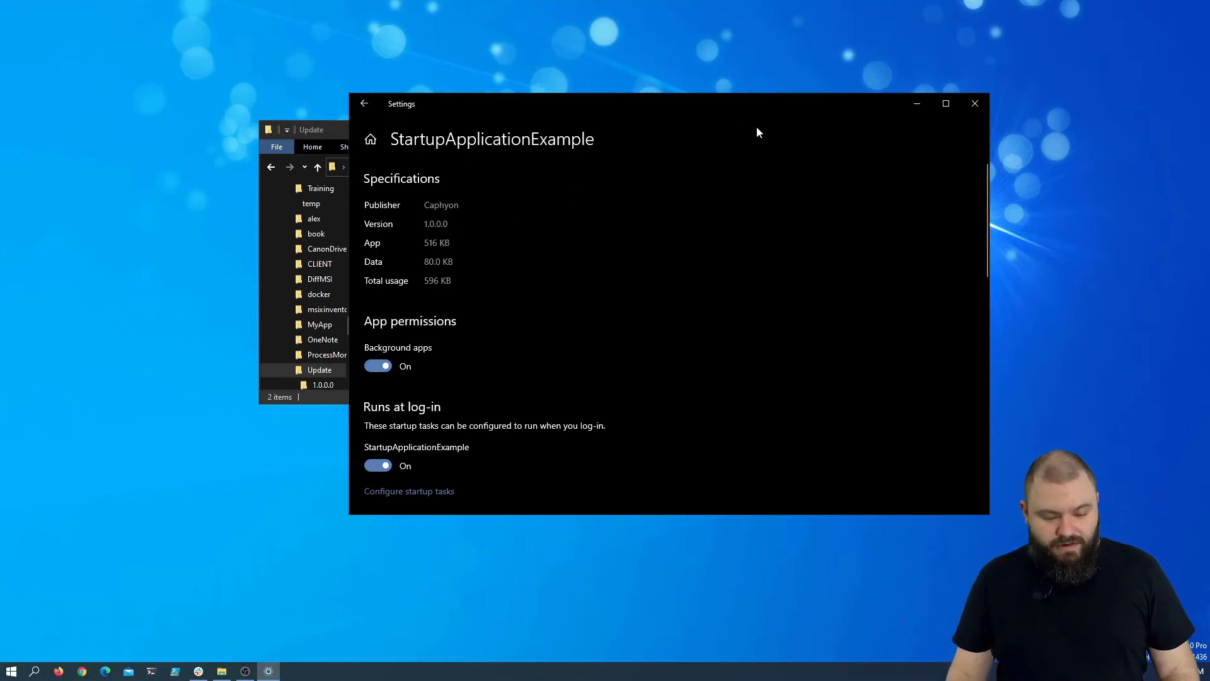
{"action": "left_click", "coordinate": [966, 104]}
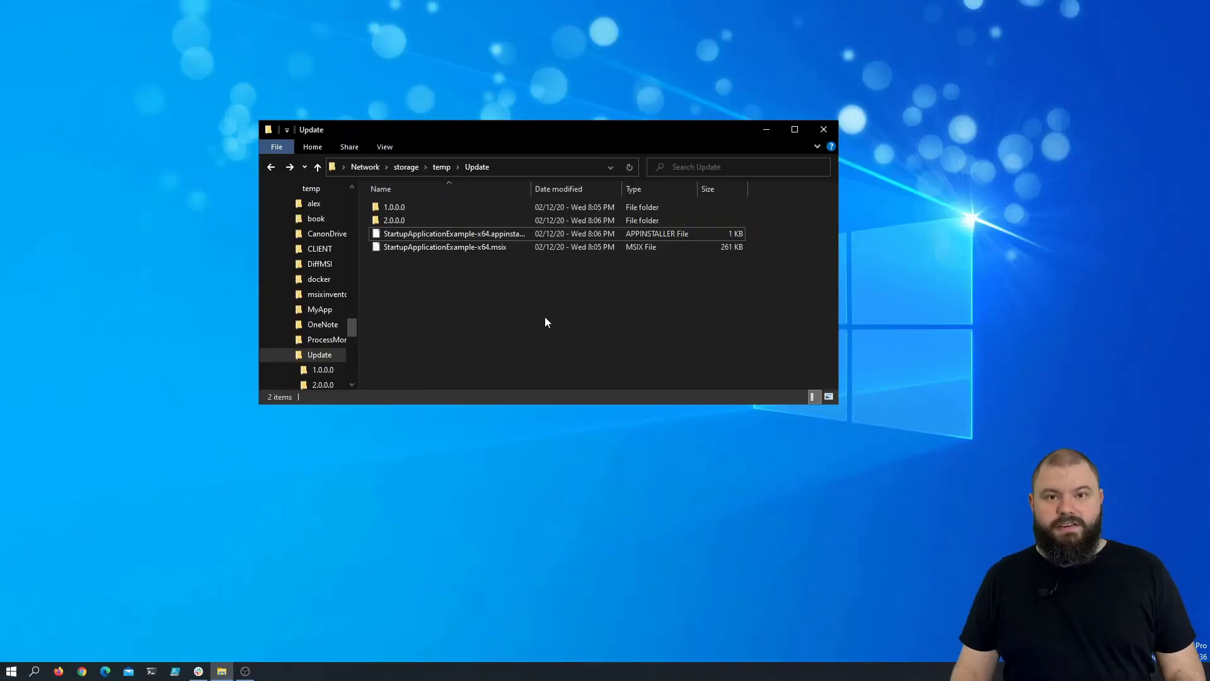
- Reinstall Startup Application Example 2.0.0 from the .appinstaller file, closing App Installer once ready
{"action": "left_click", "coordinate": [471, 237]}
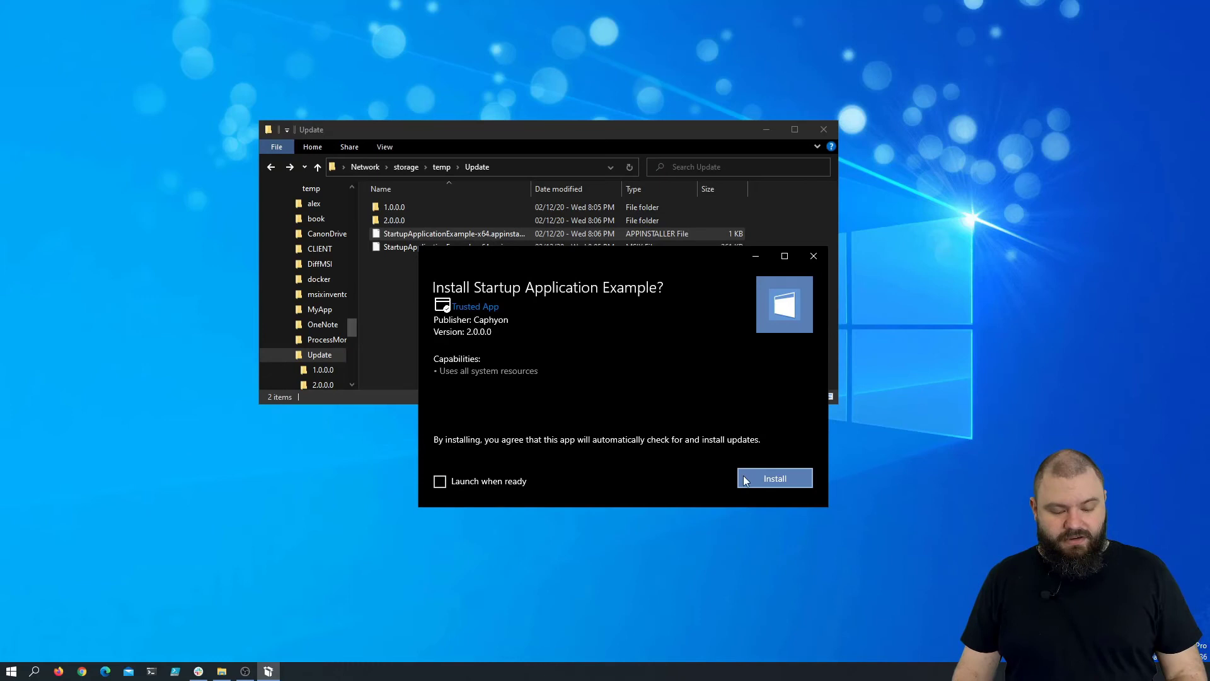
{"action": "left_click", "coordinate": [762, 477]}
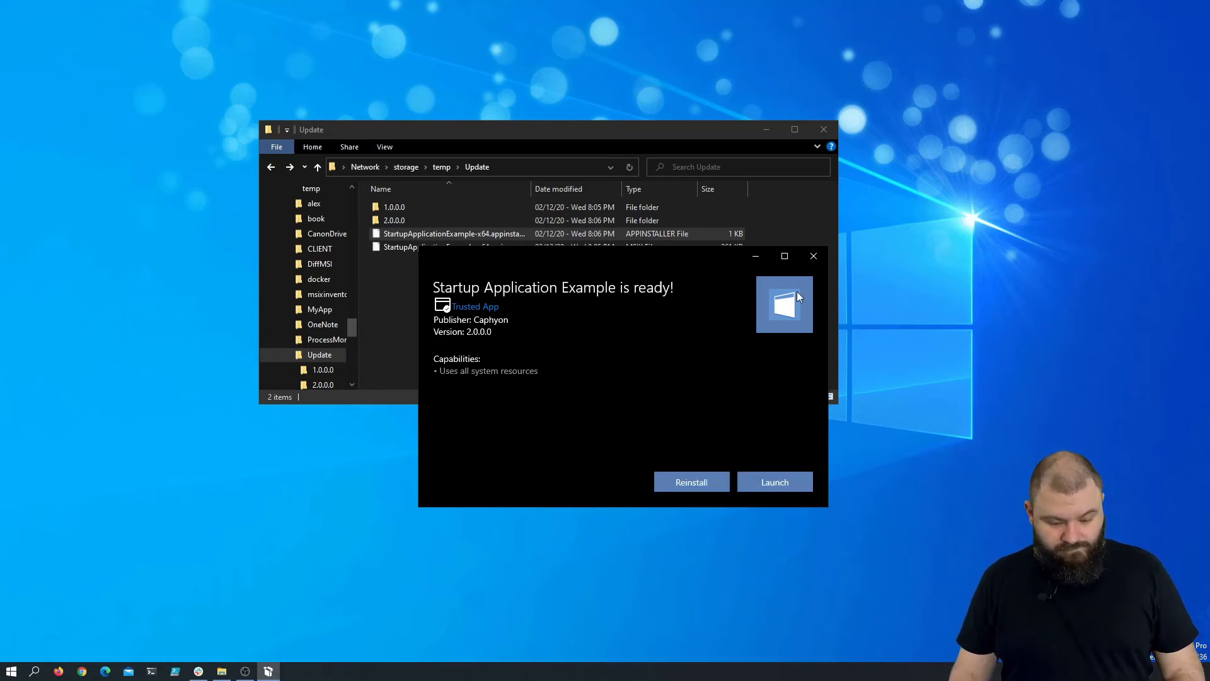
{"action": "left_click", "coordinate": [813, 257]}
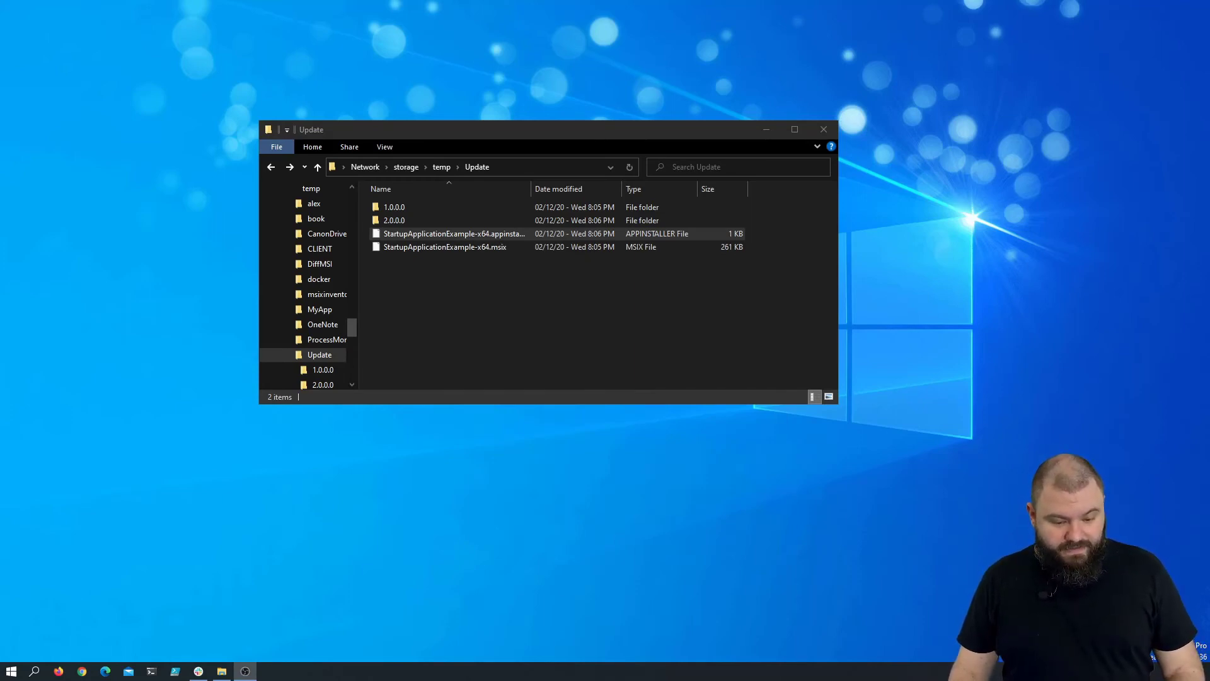
- Copy both files from the 1.0.0.0 folder into Update, overwriting the 2.0.0.0 versions
{"action": "left_click", "coordinate": [569, 210]}
{"action": "key", "text": "Return"}
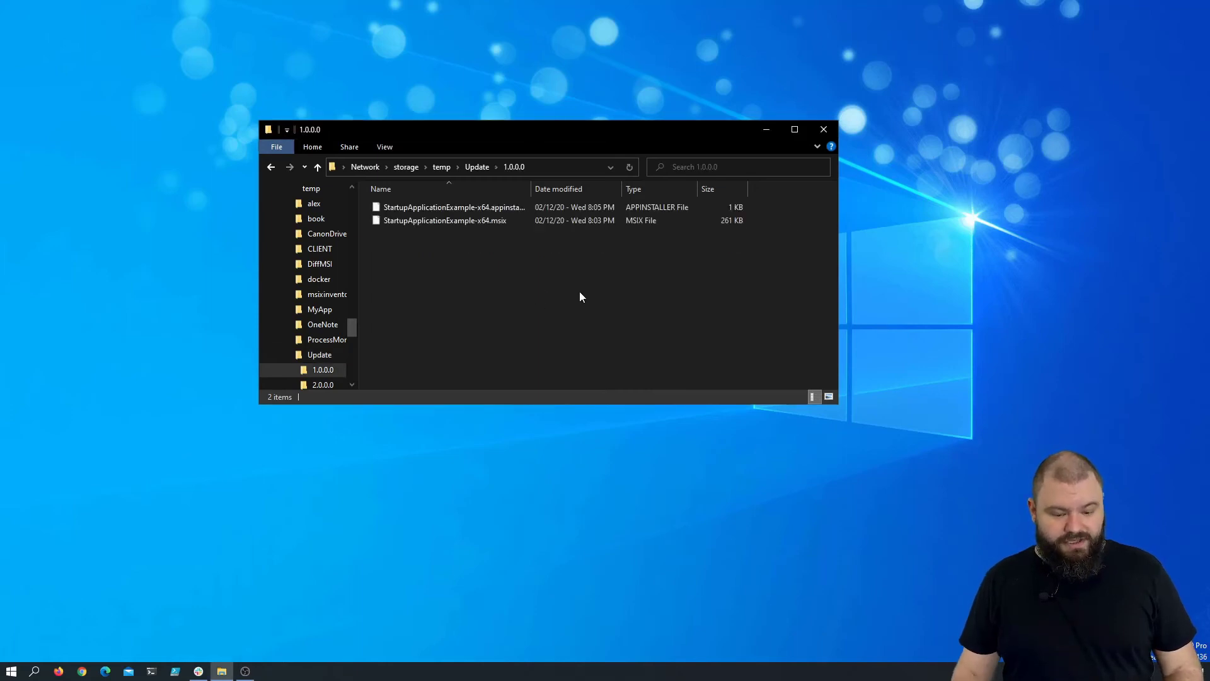
{"action": "key", "text": "ctrl+a"}
{"action": "key", "text": "ctrl+c"}
{"action": "key", "text": "alt+Up"}
{"action": "key", "text": "ctrl+v"}
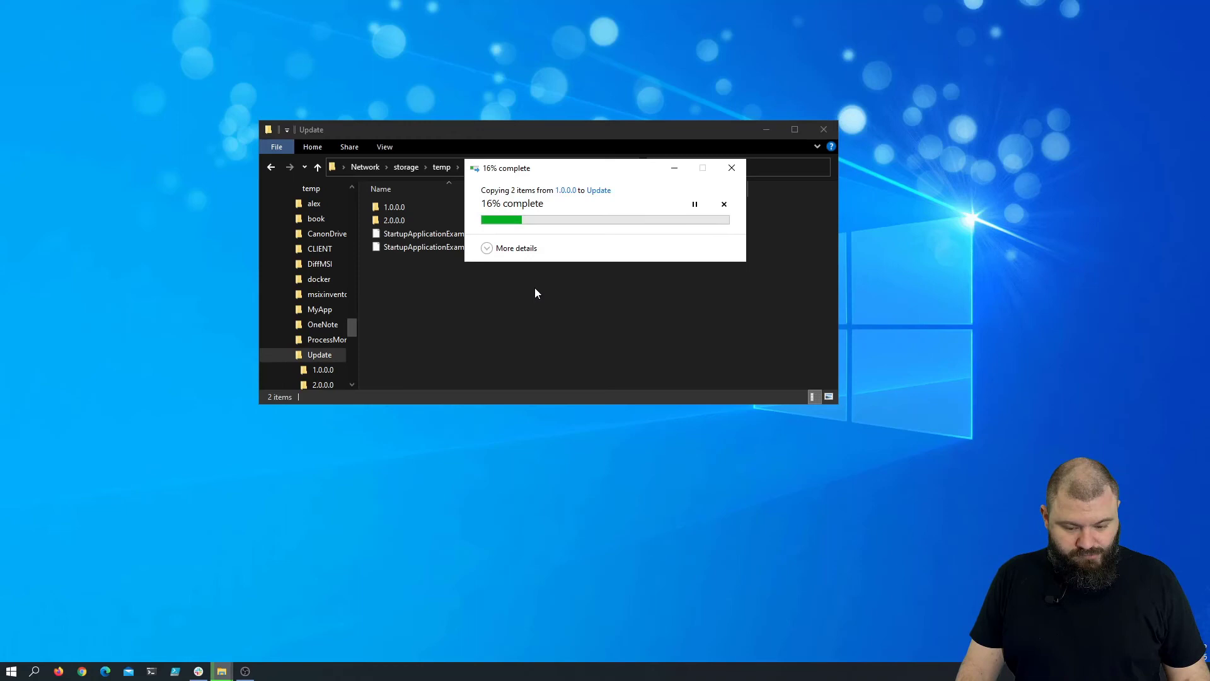
{"action": "left_click", "coordinate": [11, 671]}
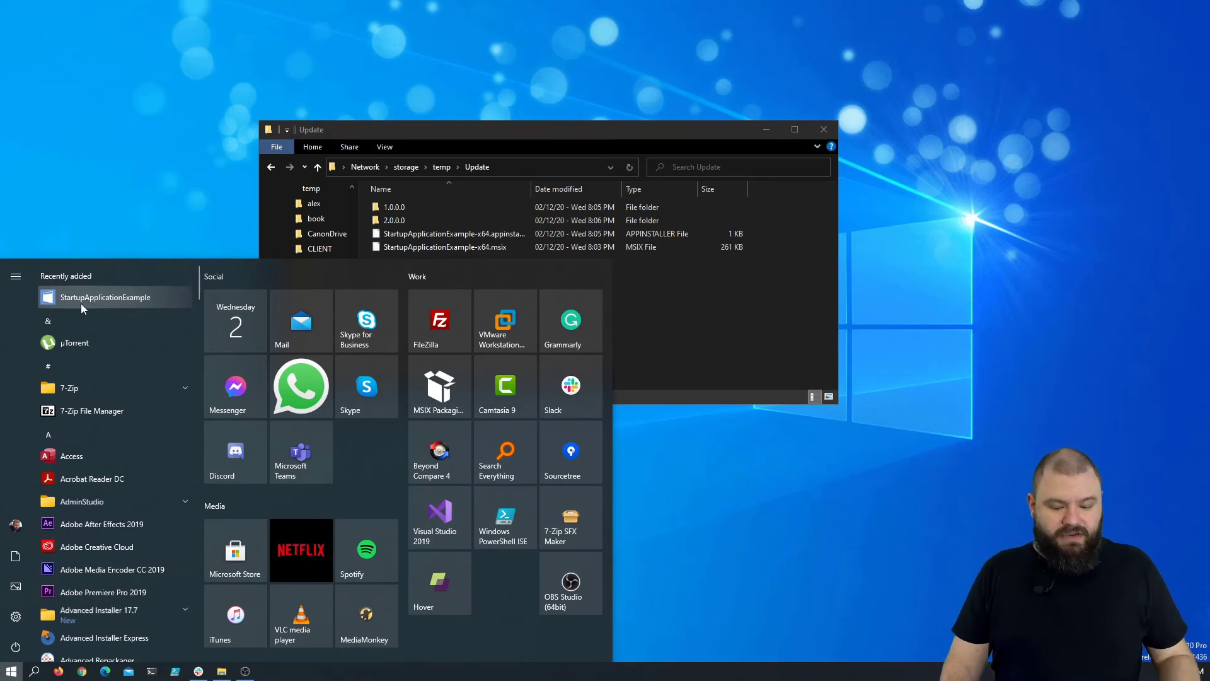
- Launch StartupApplicationExample from the Start menu twice, closing its Hello World window each time
{"action": "left_click", "coordinate": [75, 304]}
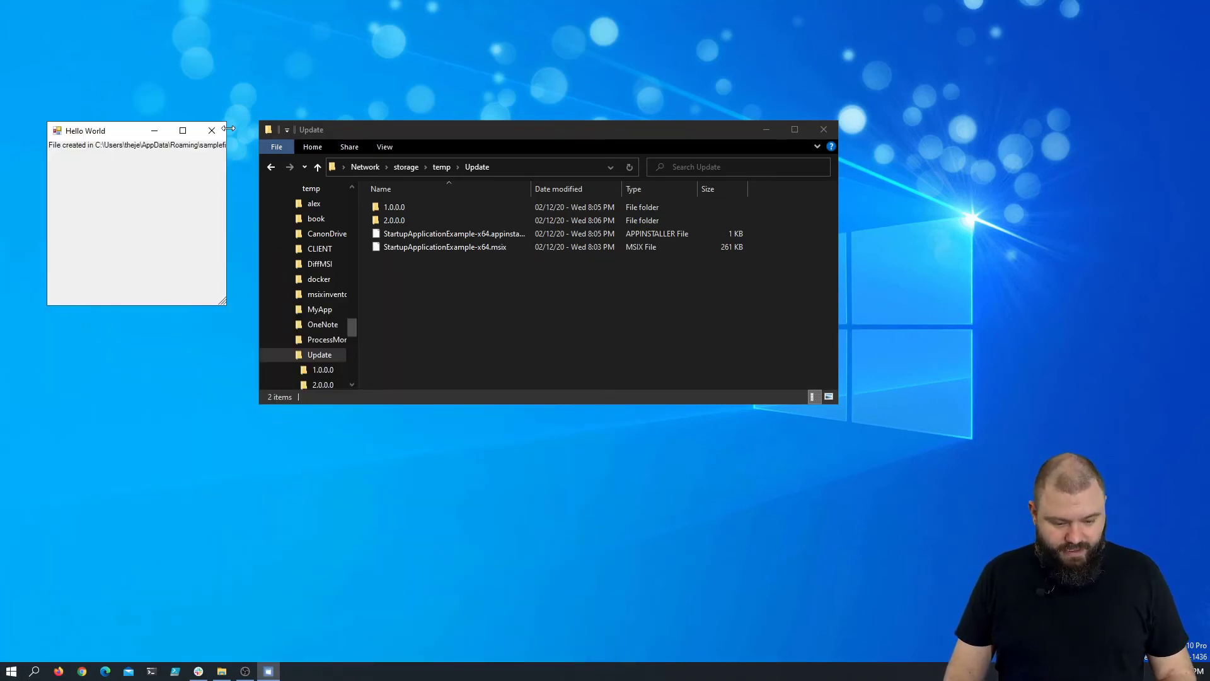
{"action": "left_click", "coordinate": [212, 130]}
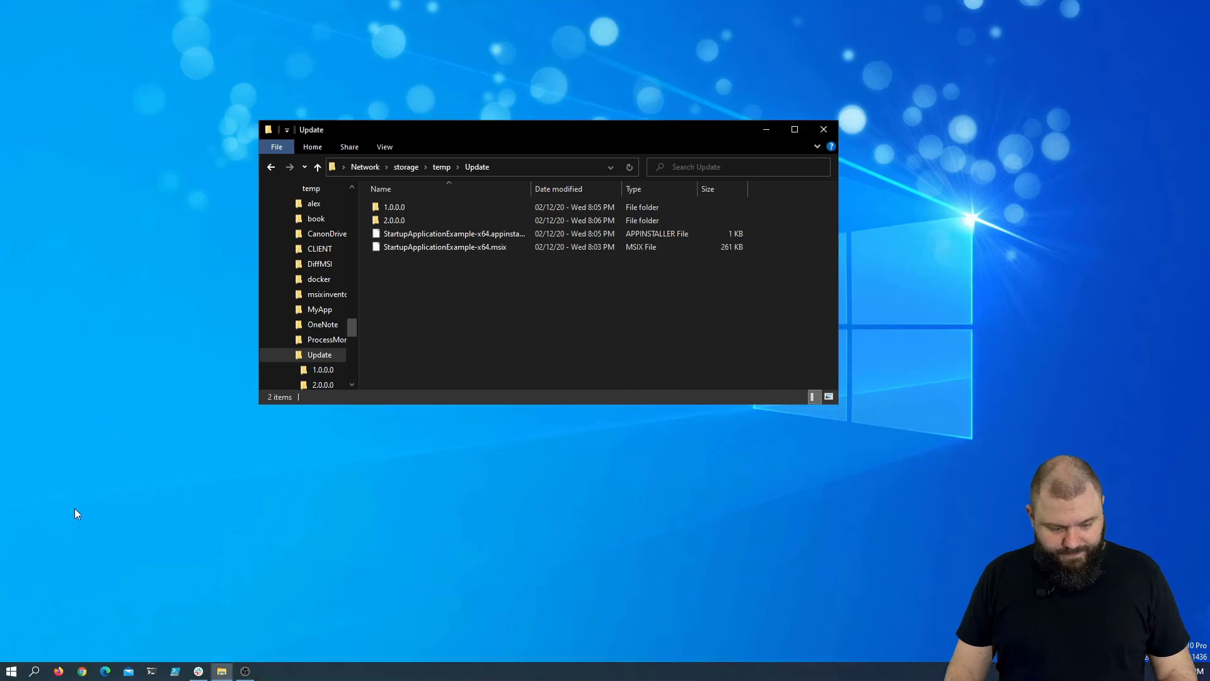
{"action": "left_click", "coordinate": [11, 672]}
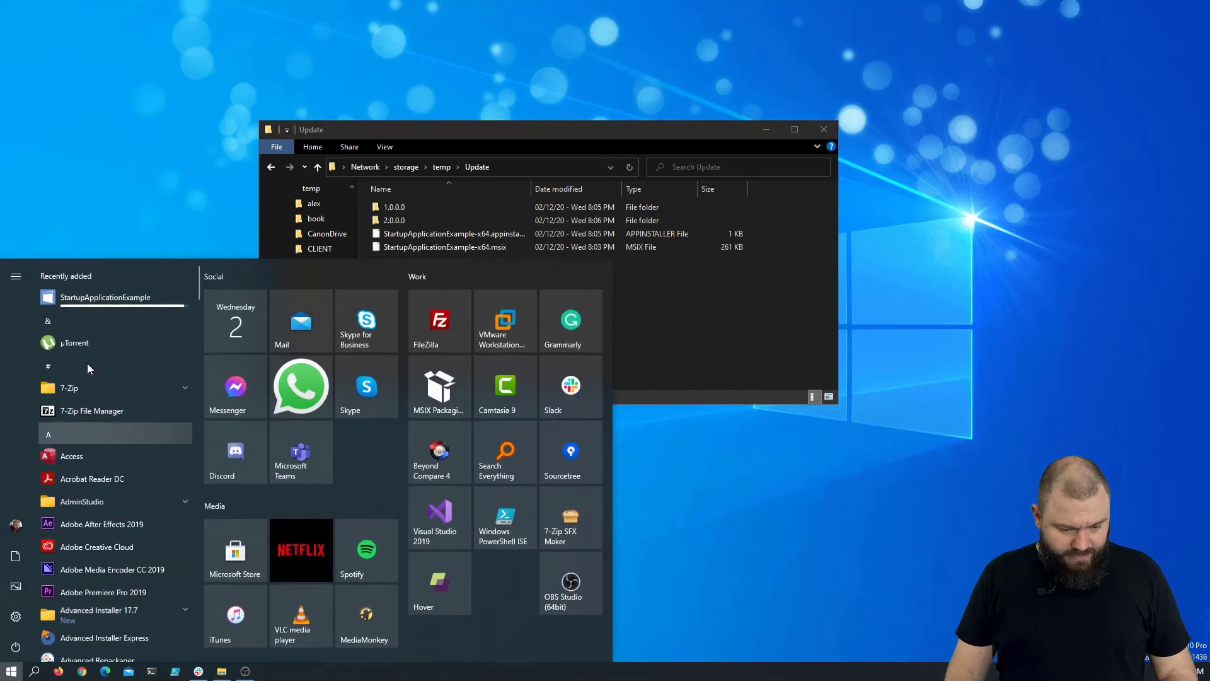
{"action": "left_click", "coordinate": [104, 299]}
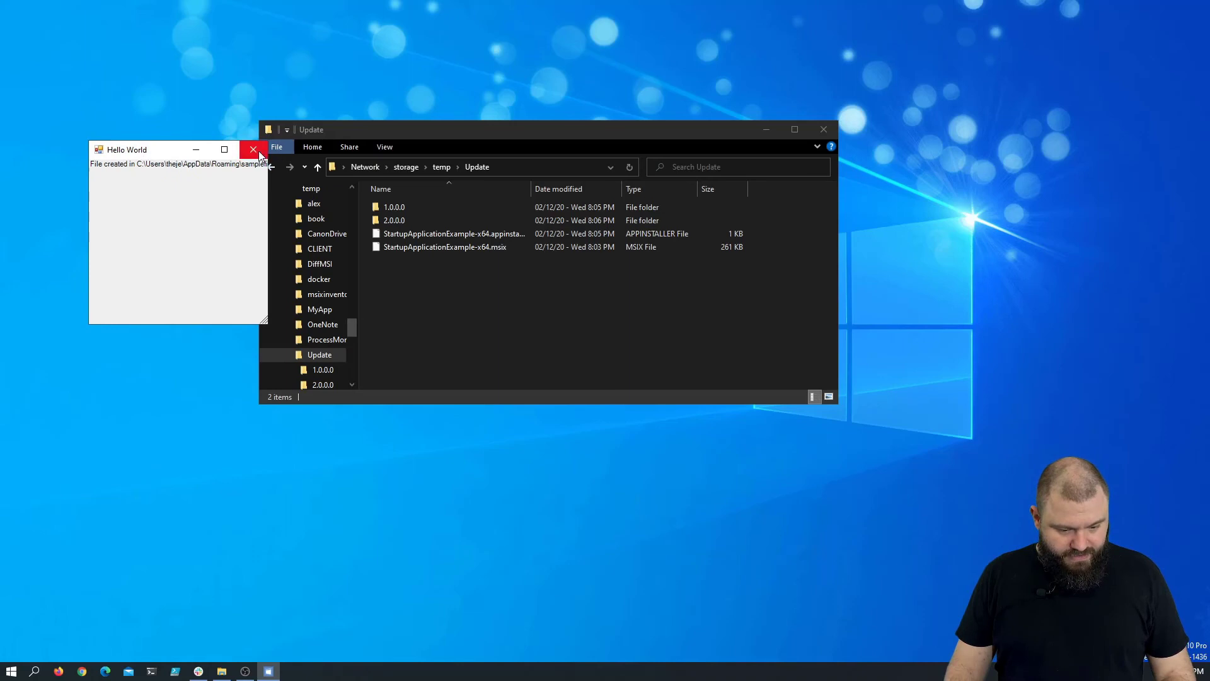
{"action": "left_click", "coordinate": [253, 149]}
- Search 'add' for Add or remove programs and open StartupApplicationExample's details showing version 1.0.0.0
{"action": "left_click", "coordinate": [34, 671]}
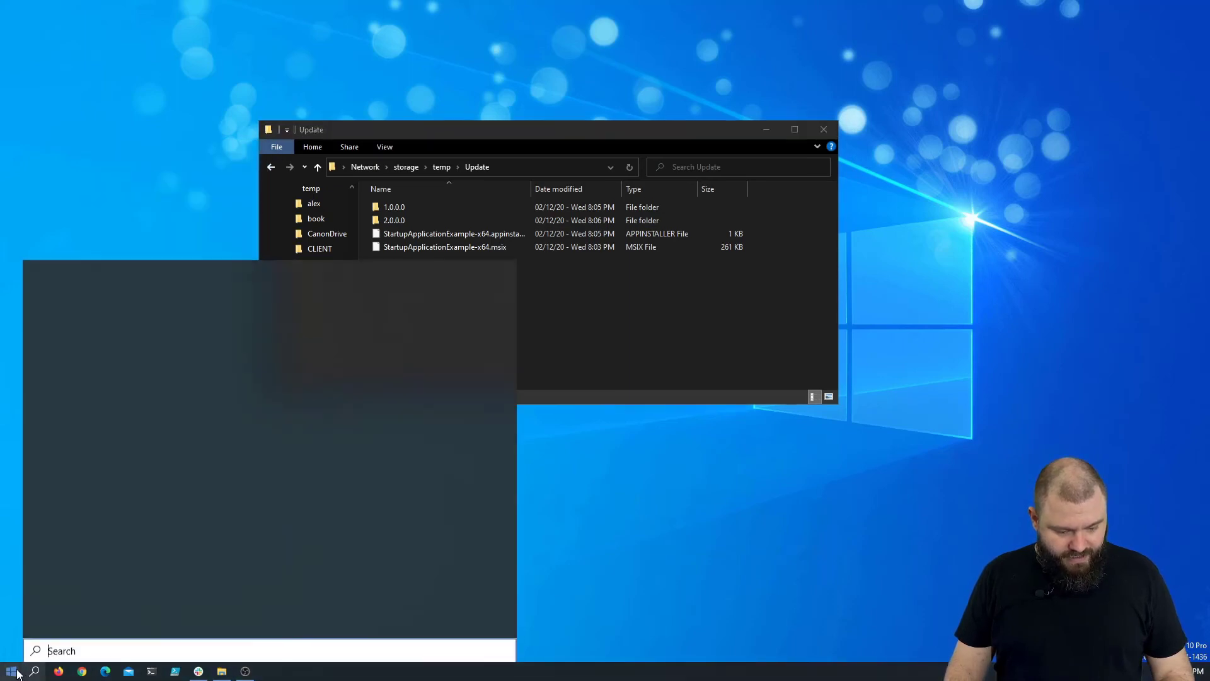
{"action": "type", "text": "add"}
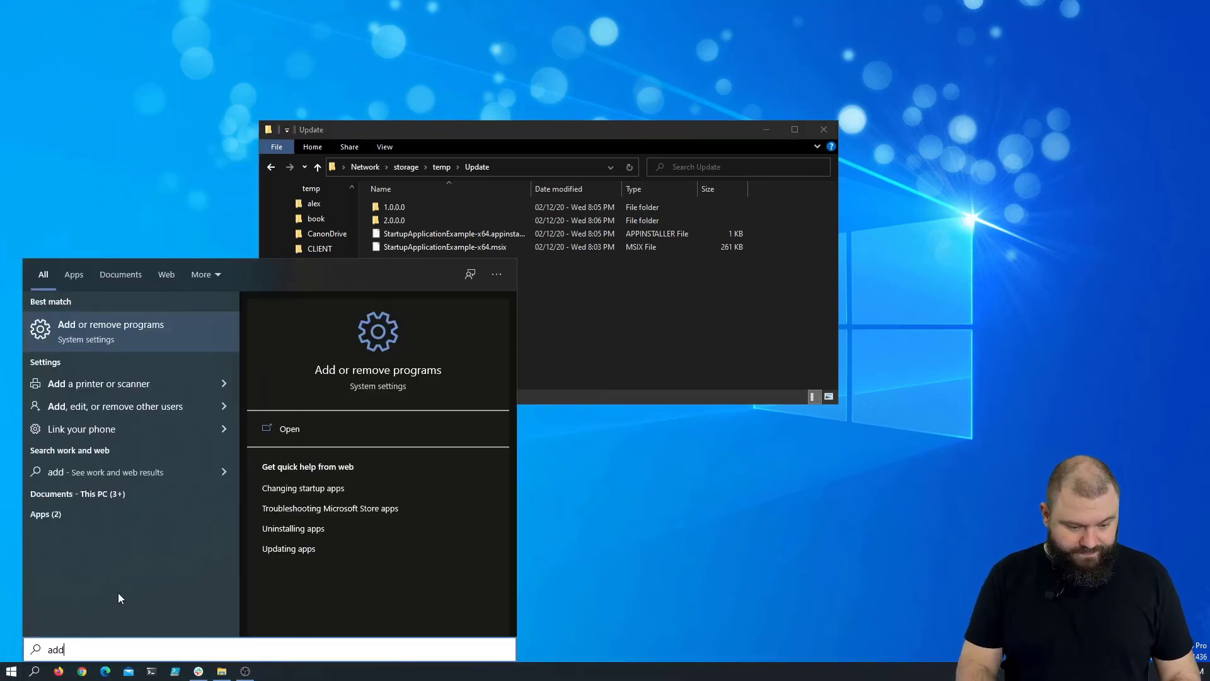
{"action": "key", "text": "Return"}
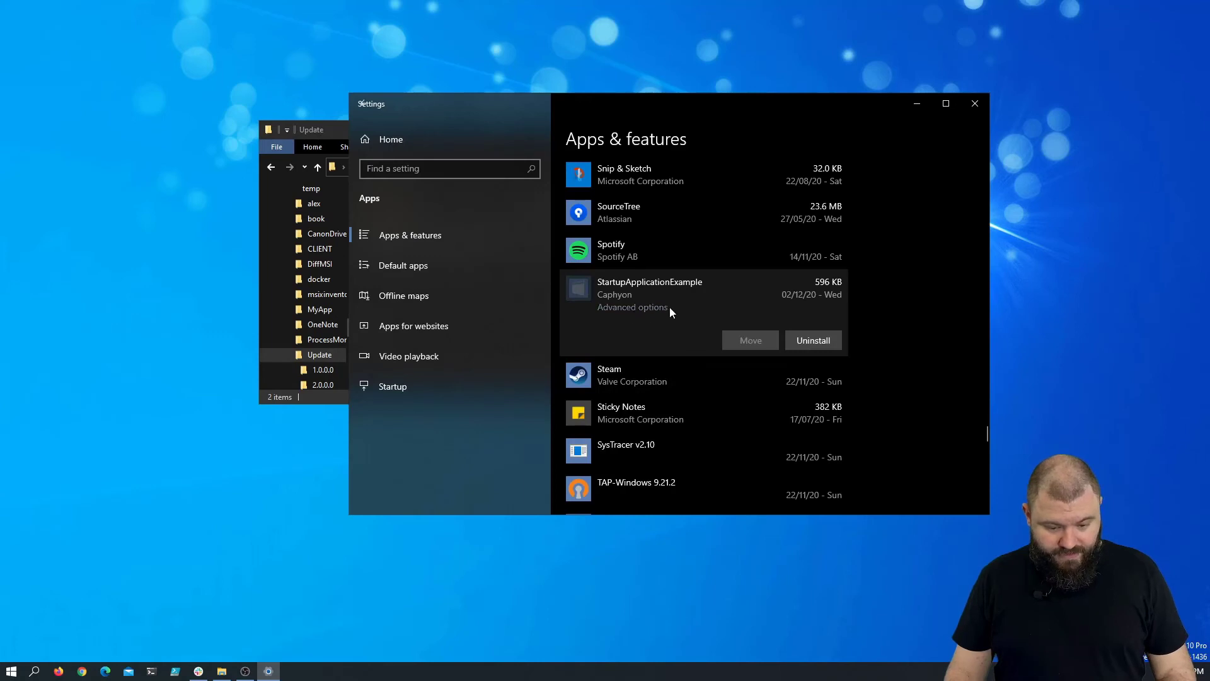
{"action": "key", "text": "Return"}
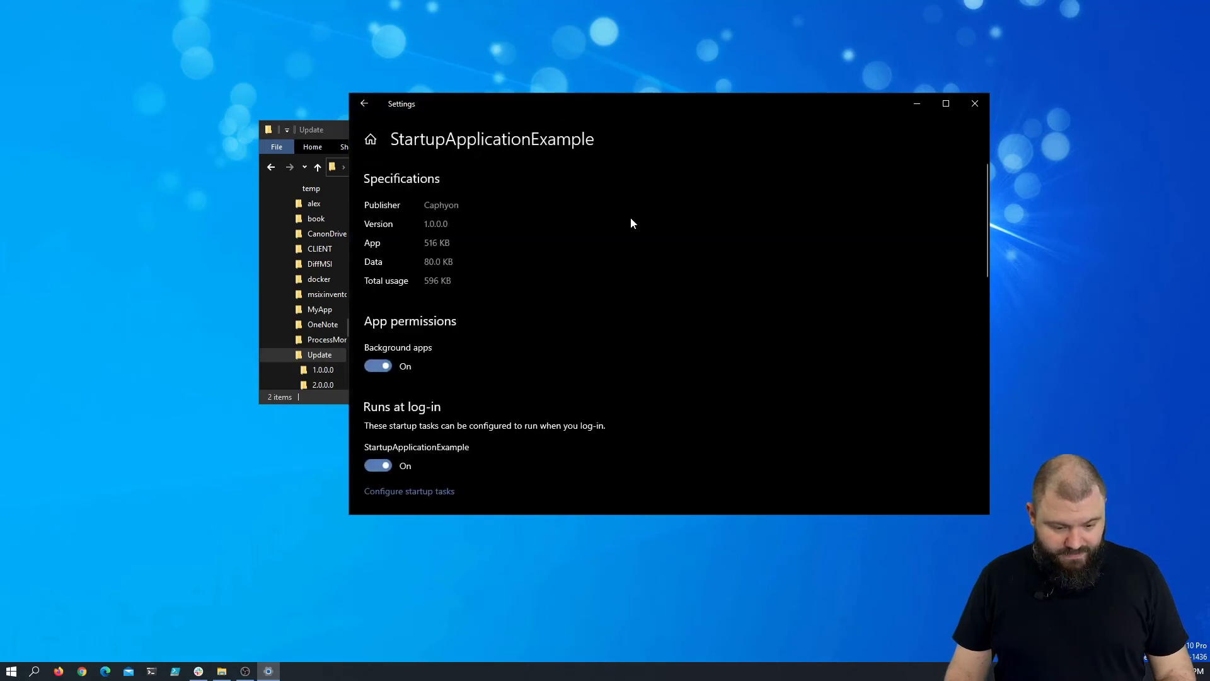